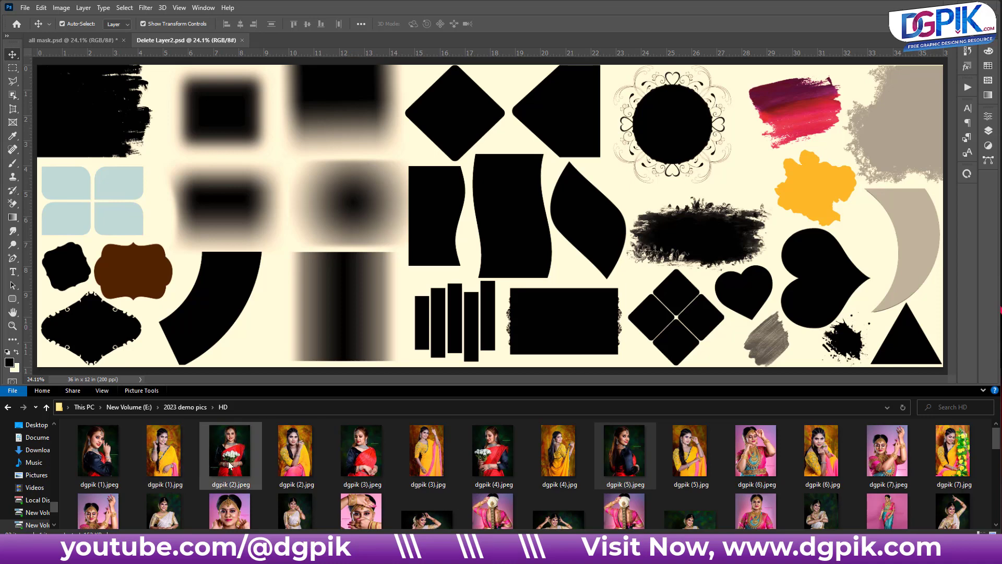
Fill the top-left brush frame and the rounded quadrant frames with bridal photos
drag(361, 509, 120, 110)
drag(690, 491, 66, 183)
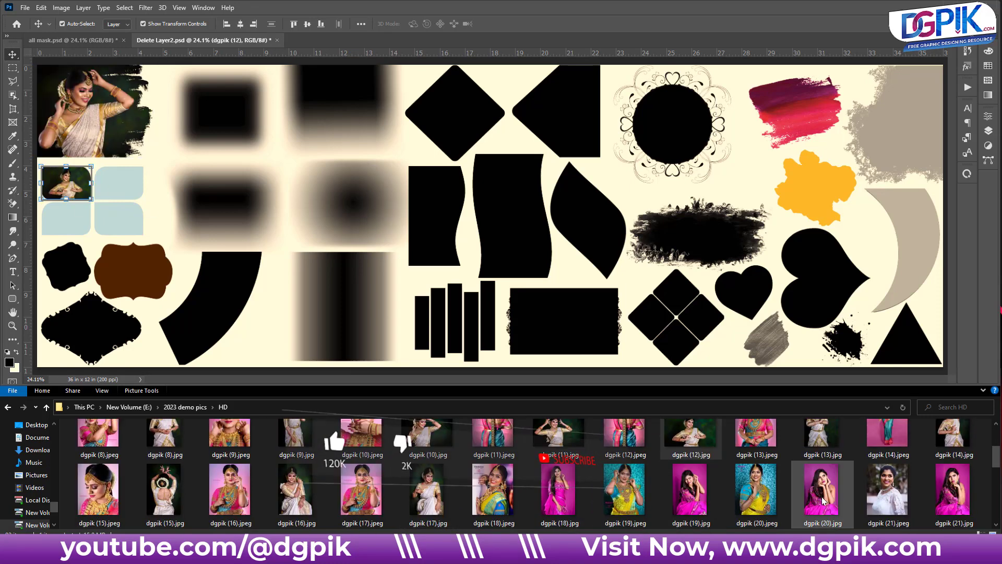
scroll(522, 470, down, 5)
drag(428, 434, 119, 183)
drag(559, 434, 66, 218)
drag(469, 496, 119, 218)
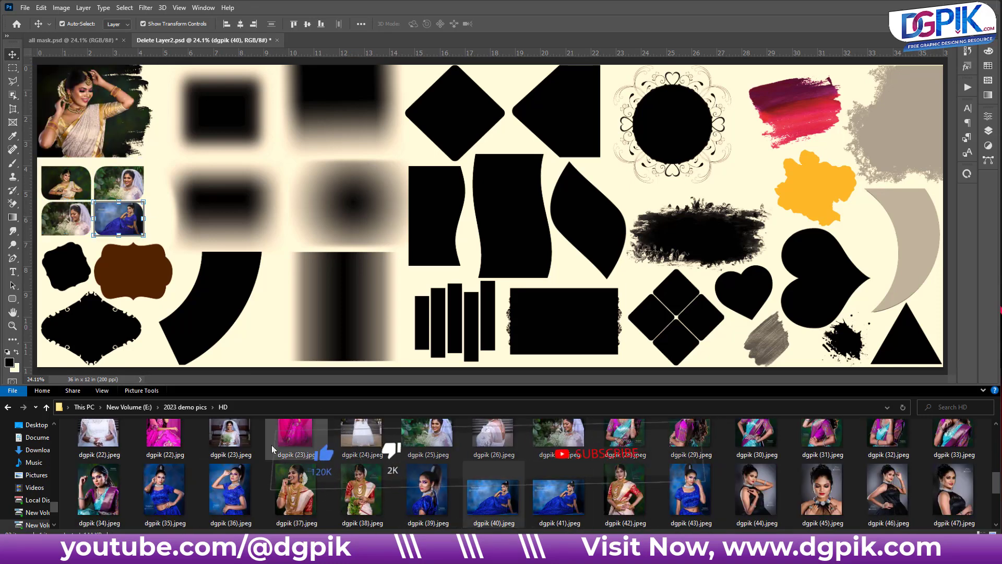
drag(296, 491, 133, 268)
scroll(101, 456, up, 10)
Fill the small black frame, the black arc and the bottom-left frame with photos
drag(101, 455, 67, 266)
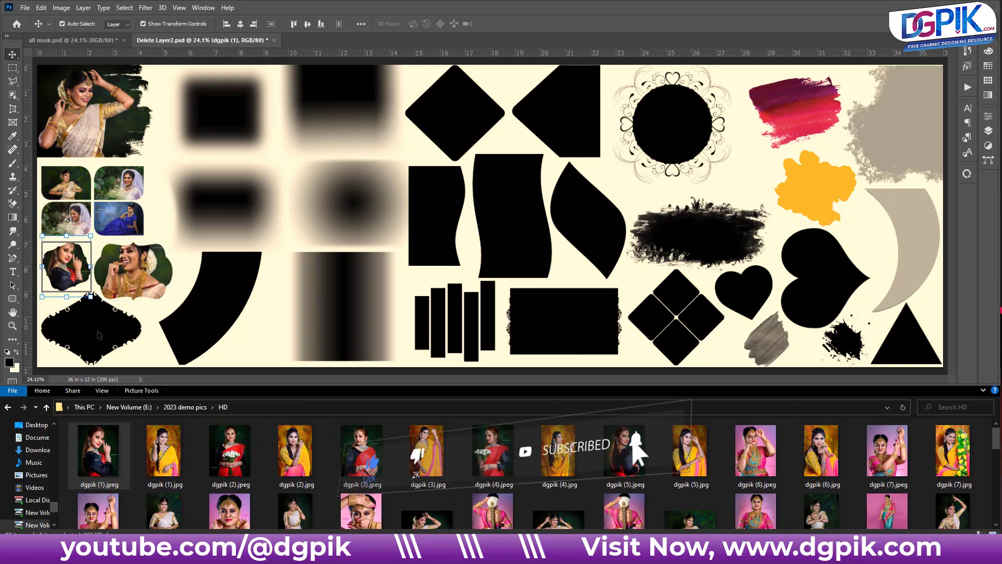
drag(164, 450, 187, 320)
key(Return)
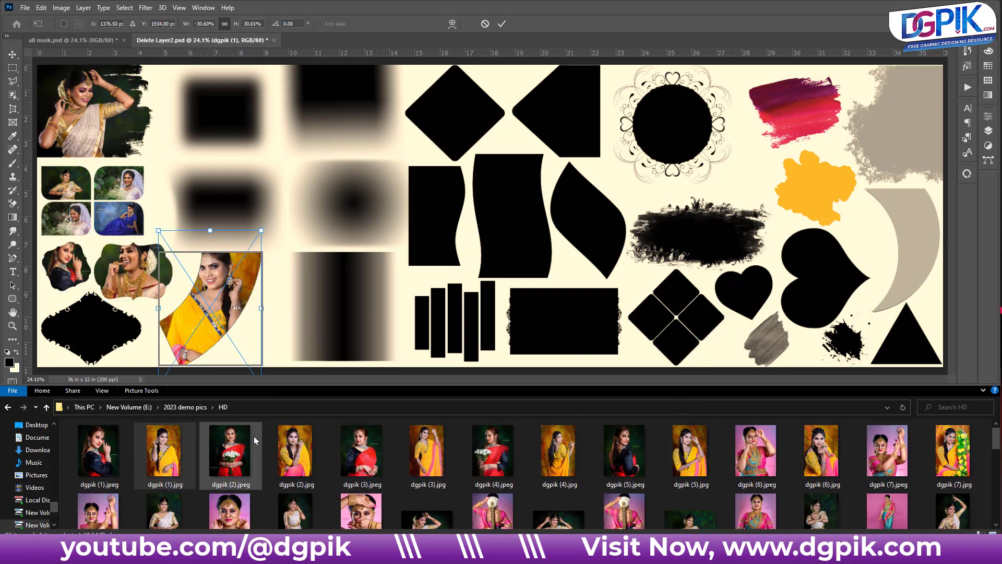
drag(361, 450, 119, 330)
key(Return)
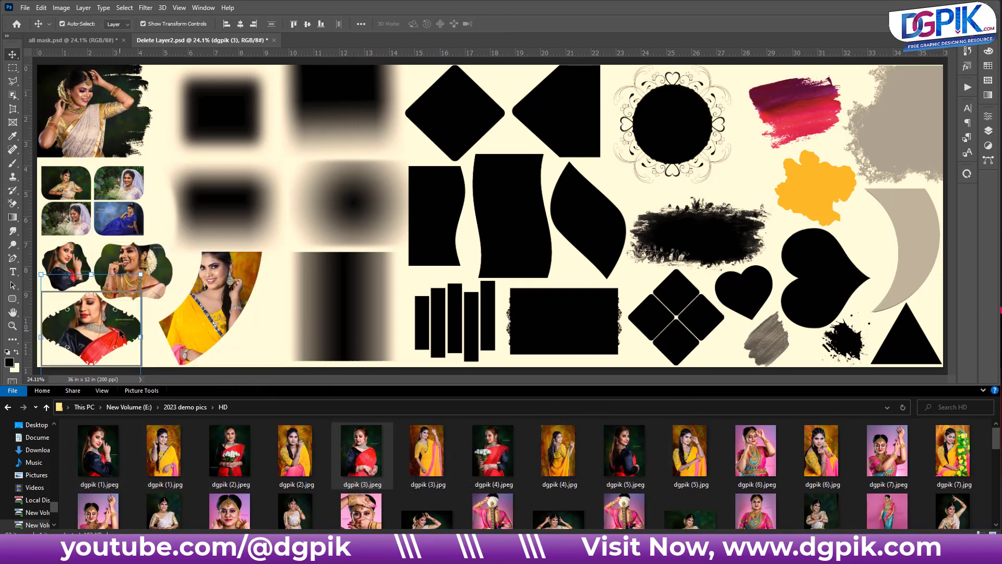
Fill the gradient frame with the yellow-saree photo, then both wavy frames and the top diamond
drag(427, 450, 345, 305)
drag(345, 209, 345, 243)
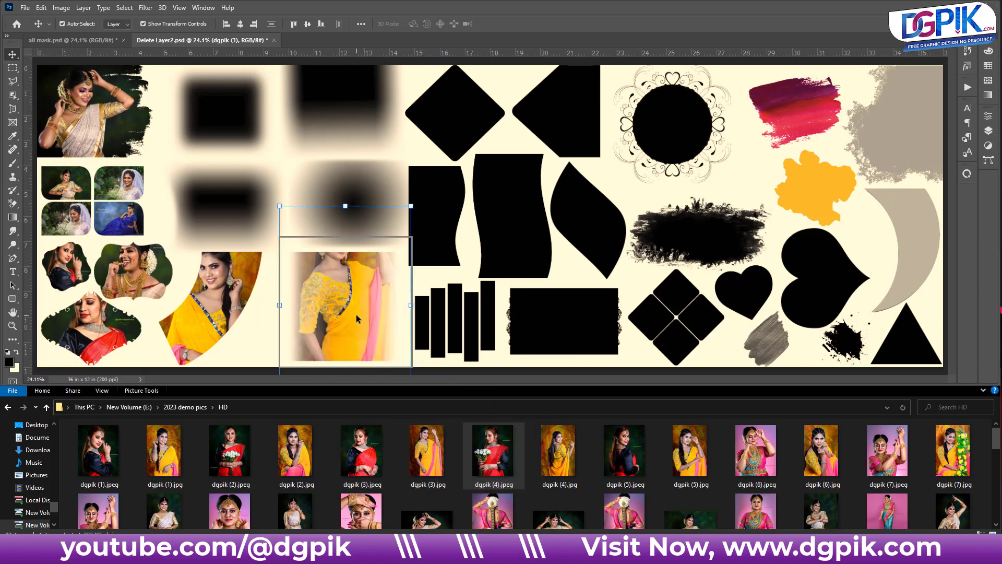
drag(559, 450, 435, 222)
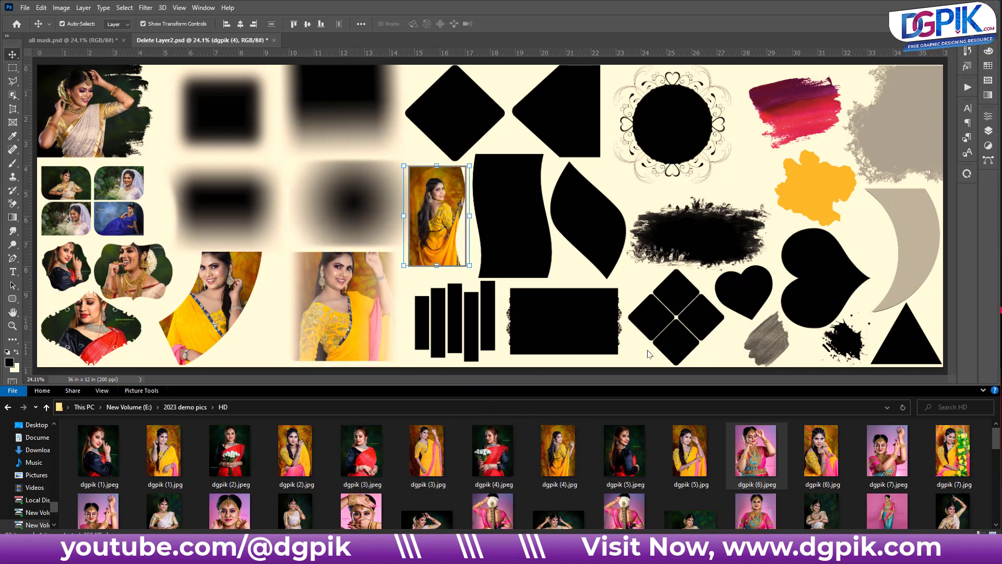
drag(756, 450, 514, 214)
drag(823, 450, 453, 125)
Drop photos into four more frames in the left-middle area of the sheet
scroll(936, 467, down, 5)
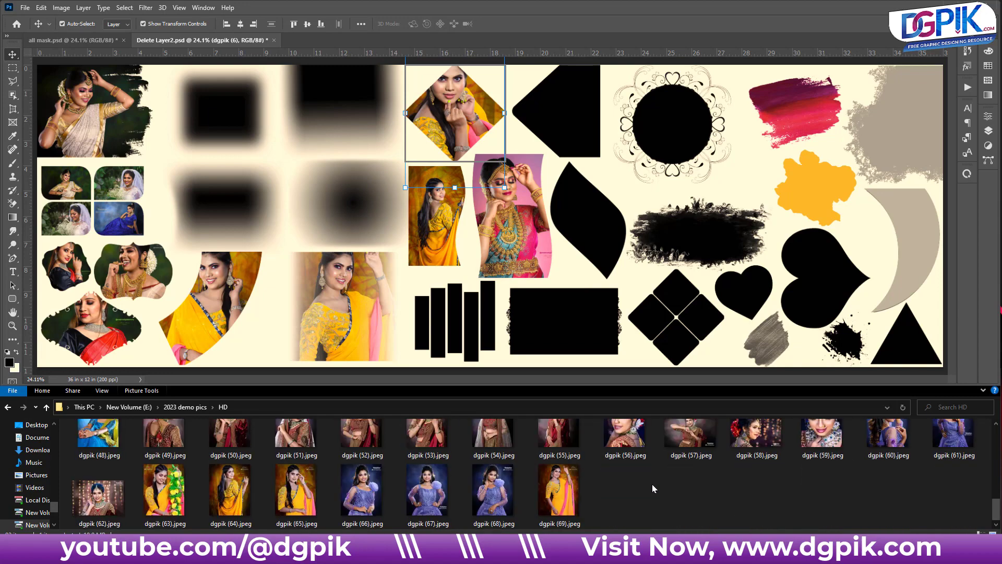
drag(690, 454, 232, 108)
drag(757, 455, 233, 207)
drag(364, 107, 364, 109)
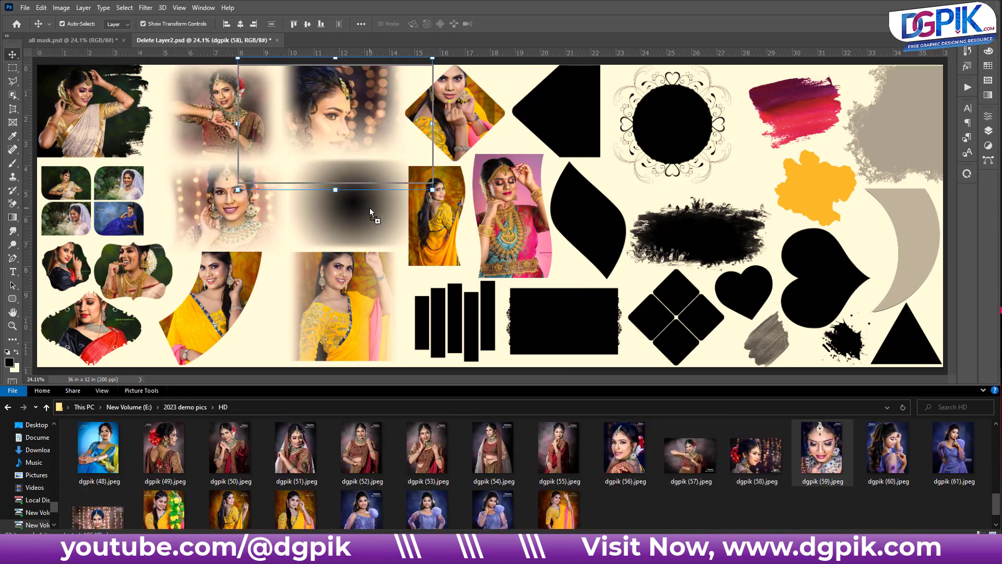
drag(822, 449, 353, 207)
scroll(667, 486, up, 3)
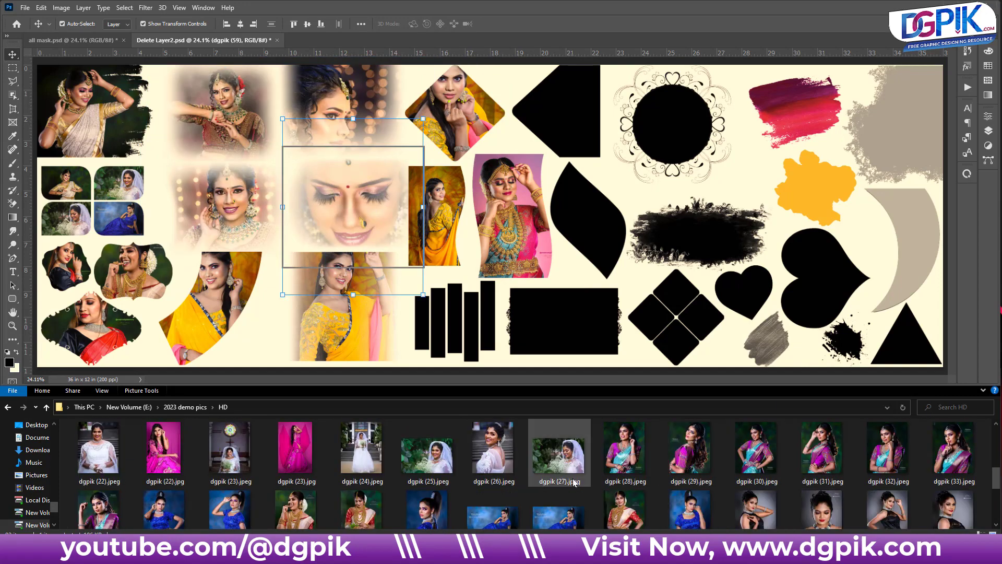
Fill the vertical-bars, rectangle brush and leaf frames plus three nearby frames with photos
drag(690, 509, 455, 321)
drag(823, 449, 528, 323)
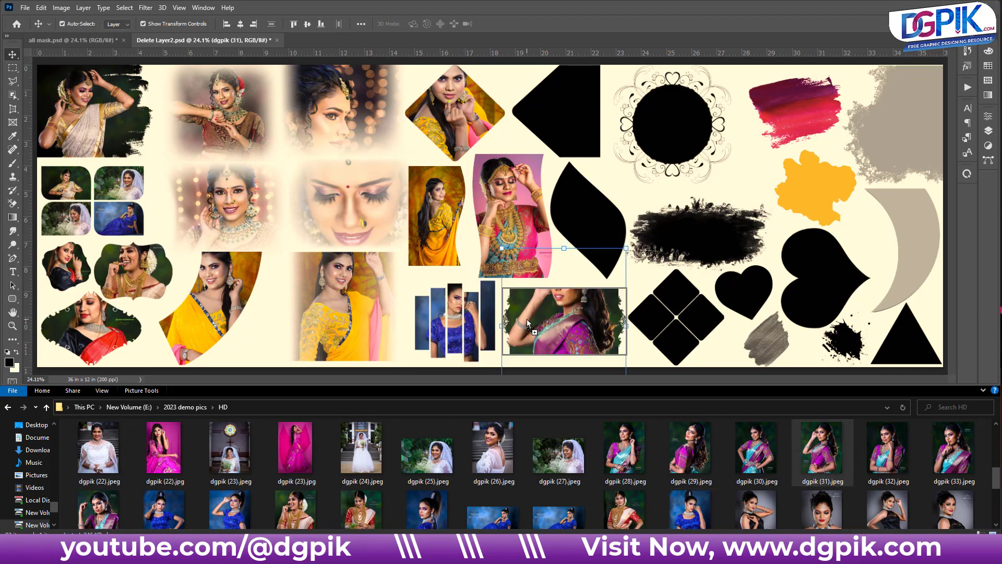
drag(690, 449, 591, 234)
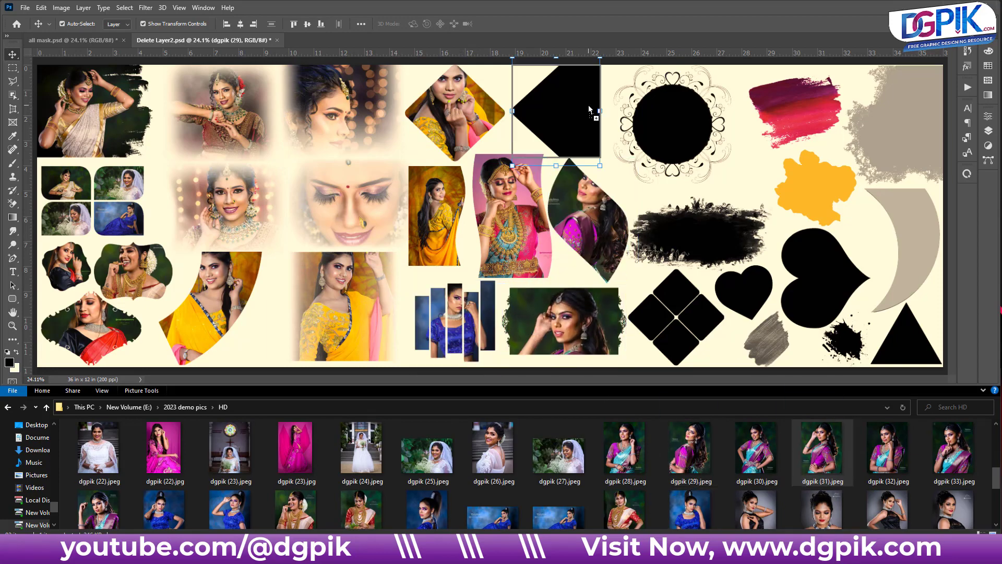
drag(887, 449, 556, 110)
drag(823, 449, 673, 125)
drag(953, 449, 676, 317)
Fill three more frames on the right side of the sheet with photos
scroll(637, 481, up, 2)
scroll(636, 482, up, 2)
drag(624, 449, 744, 290)
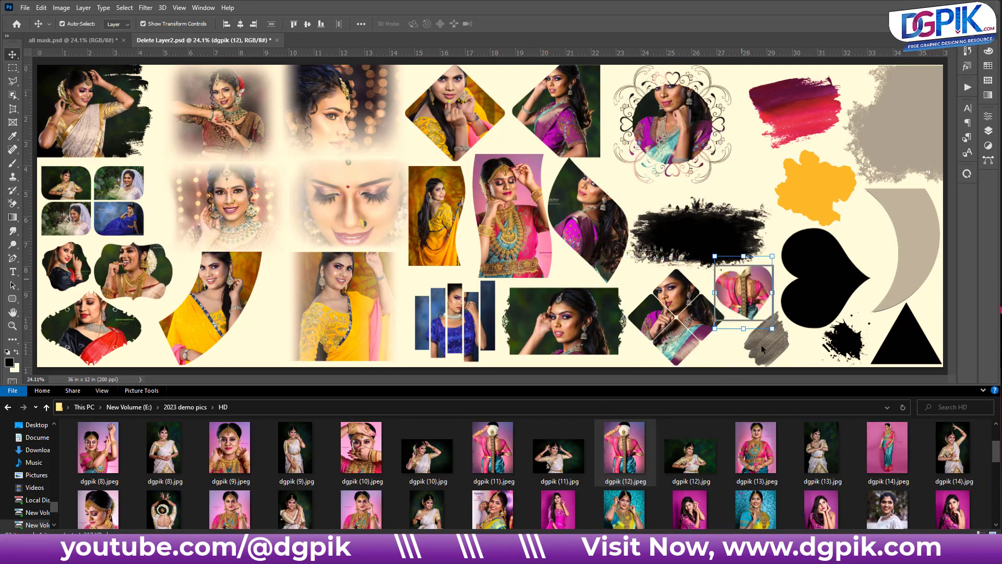
drag(756, 449, 820, 271)
drag(690, 449, 772, 347)
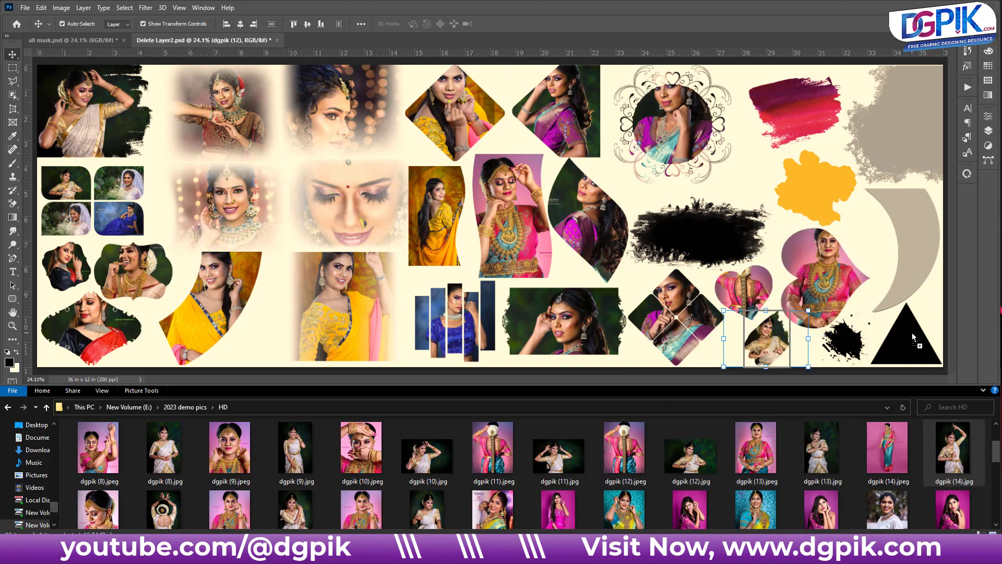
Fill the heart, triangle, crescent, grey splash, yellow splash and black brush-stroke frames
drag(953, 449, 907, 340)
drag(756, 509, 898, 250)
drag(624, 509, 875, 154)
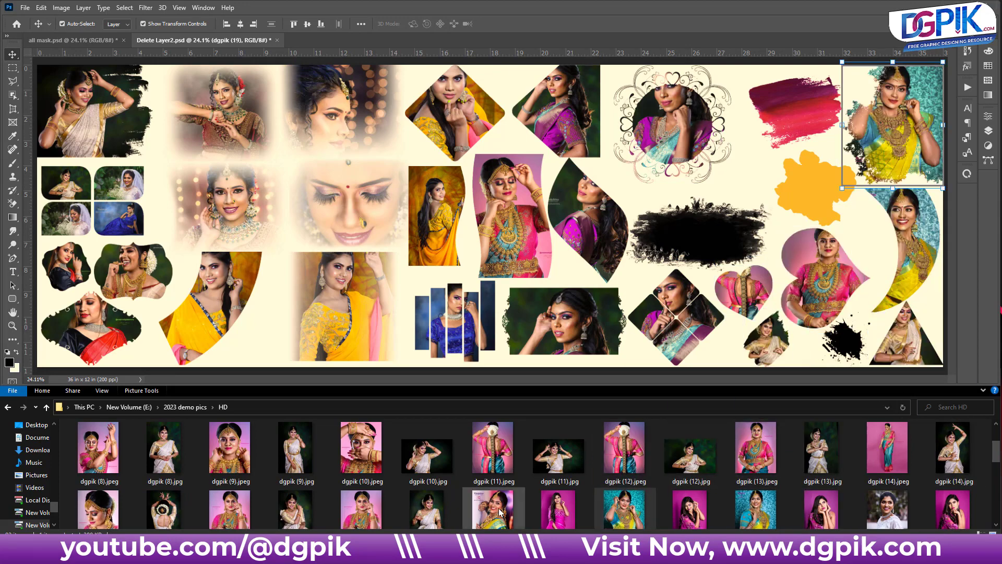
drag(493, 509, 814, 188)
drag(361, 509, 795, 111)
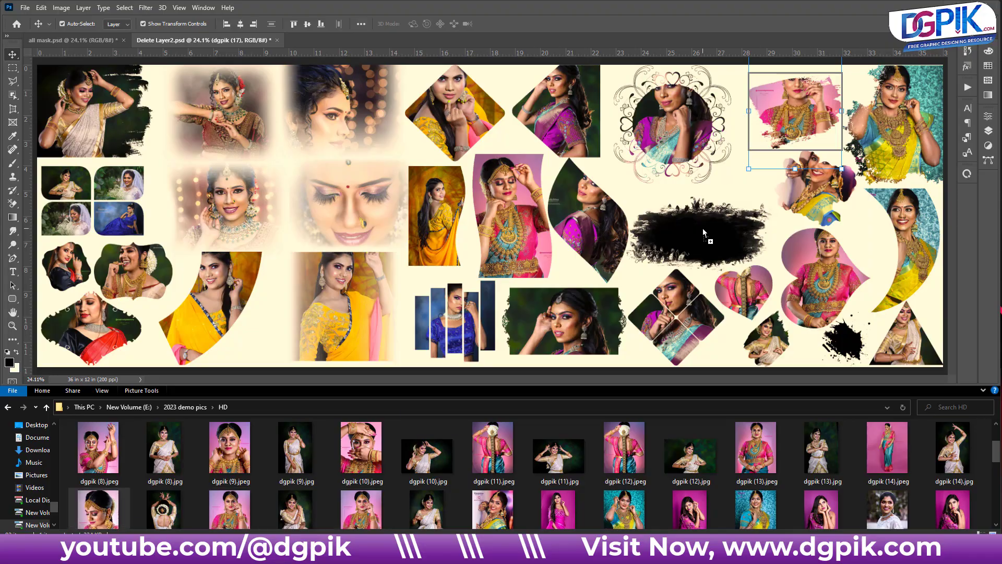
drag(224, 510, 703, 228)
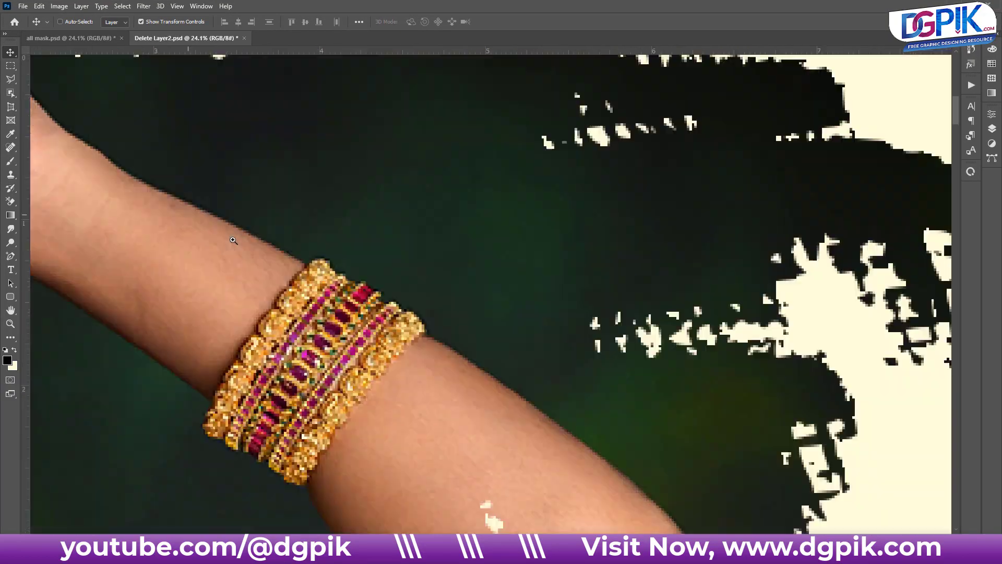
scroll(281, 241, down, 5)
scroll(281, 241, down, 2)
scroll(281, 241, up, 3)
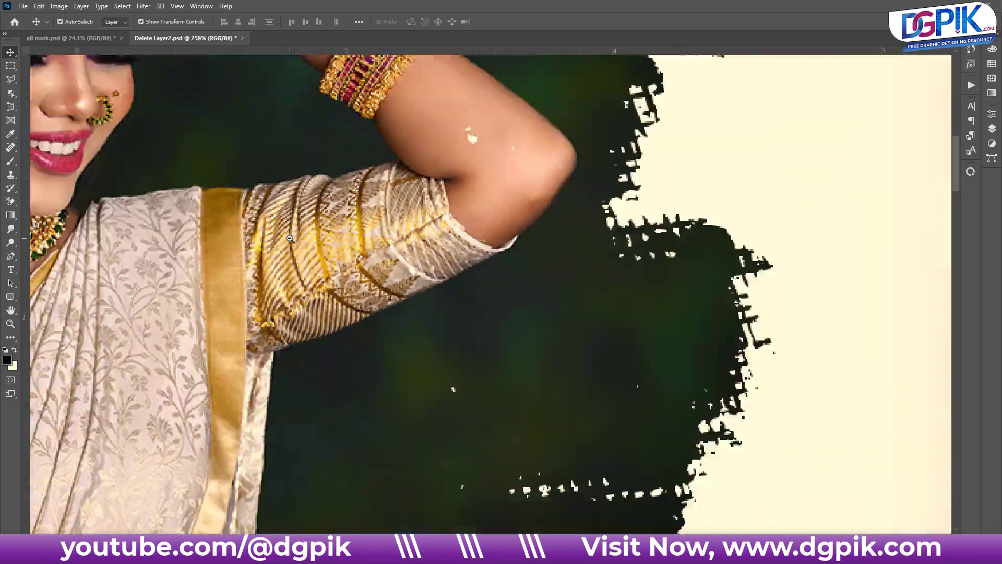
scroll(281, 240, down, 2)
scroll(480, 337, down, 5)
scroll(481, 337, down, 3)
scroll(480, 337, down, 3)
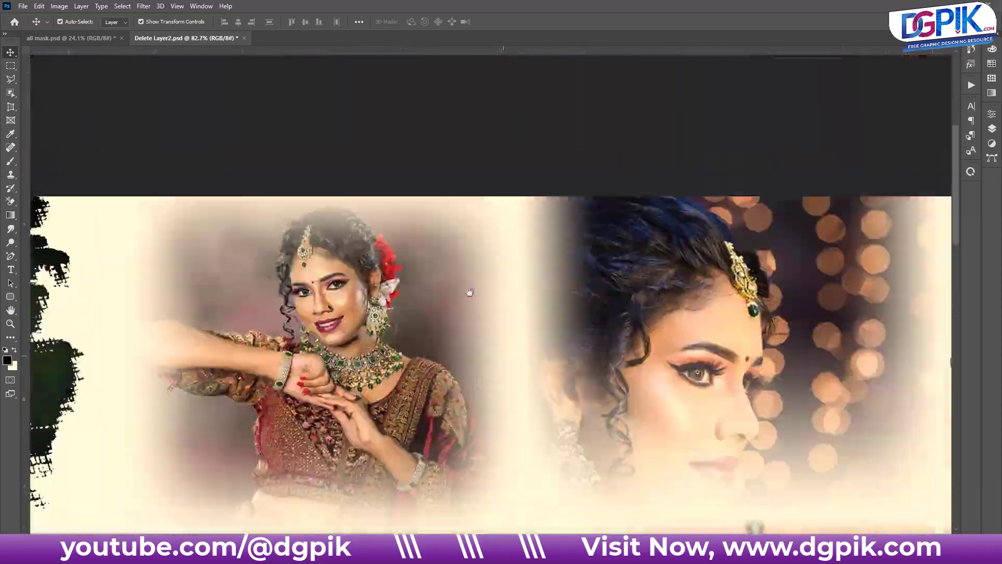
scroll(470, 293, right, 5)
scroll(510, 331, up, 3)
scroll(570, 399, up, 3)
scroll(630, 428, right, 5)
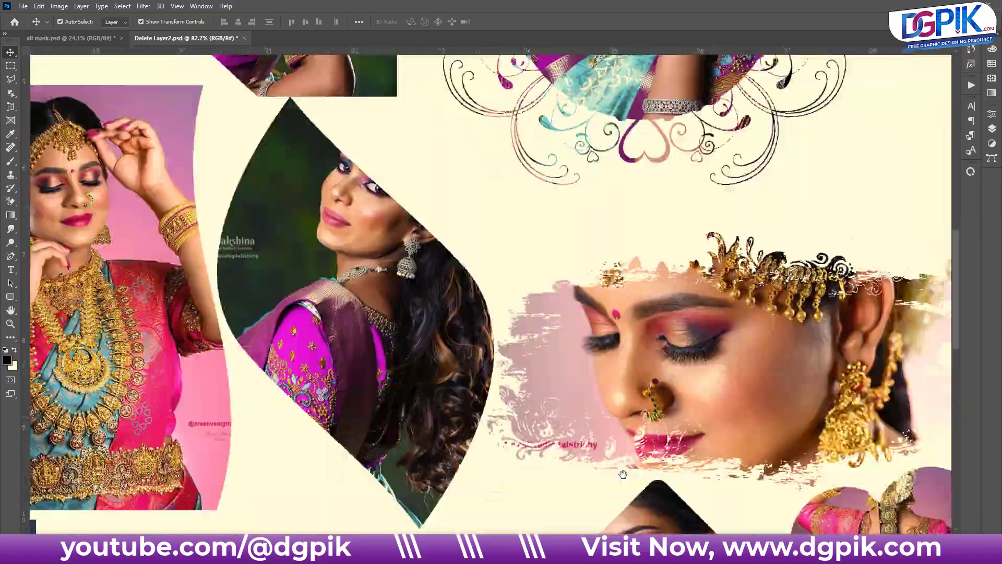
scroll(601, 412, right, 3)
scroll(574, 402, down, 3)
scroll(551, 394, right, 3)
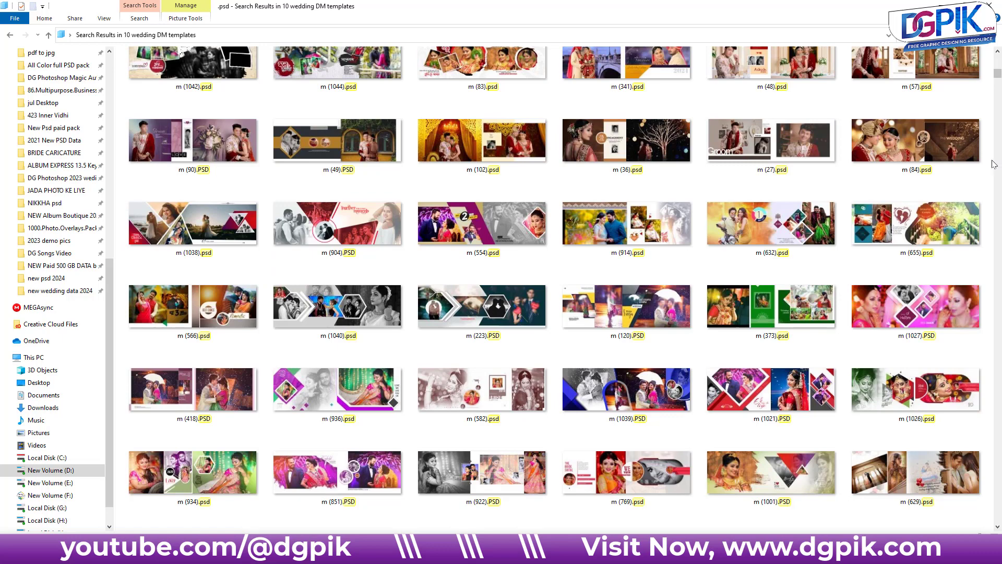
scroll(992, 165, down, 3)
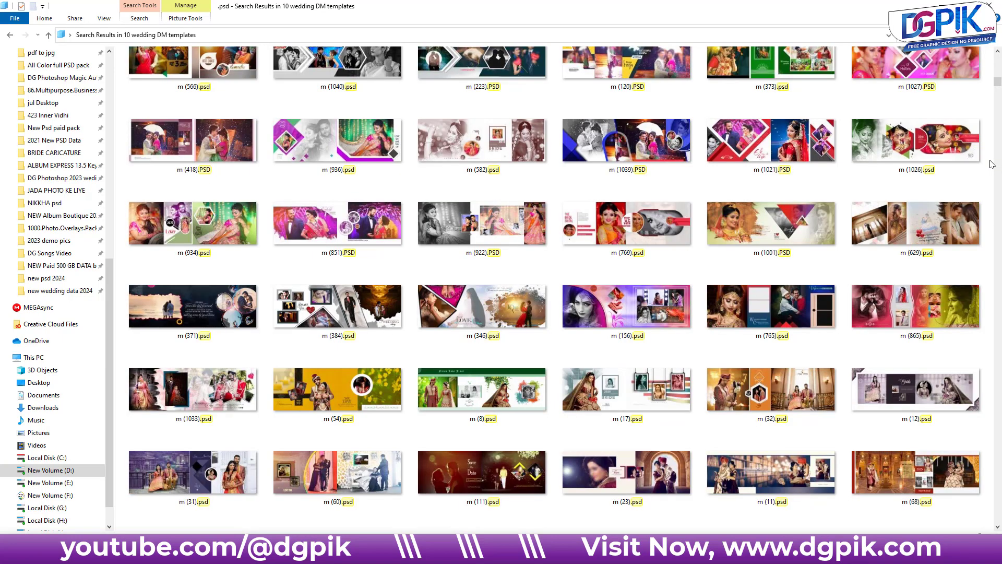
scroll(992, 164, down, 3)
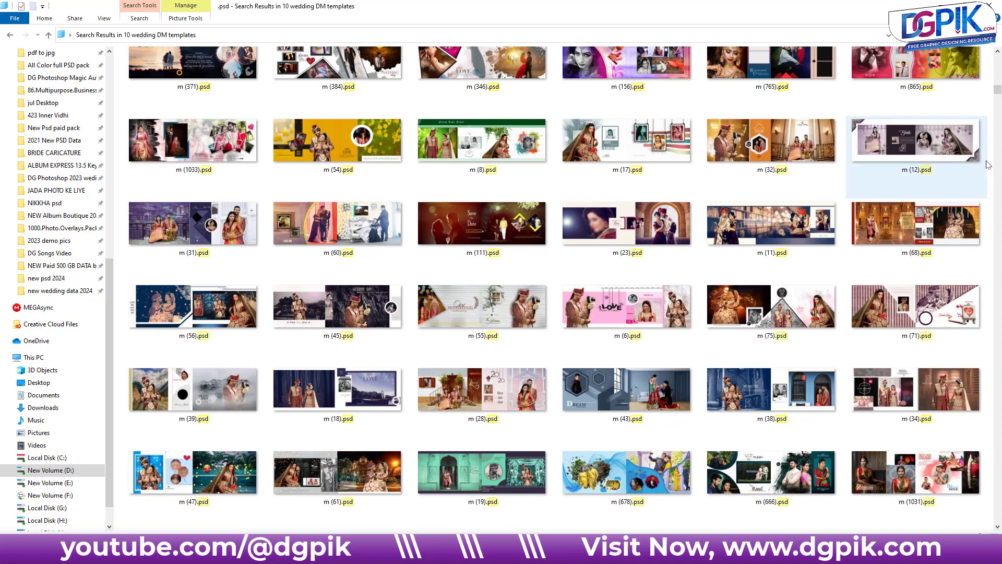
scroll(988, 164, down, 3)
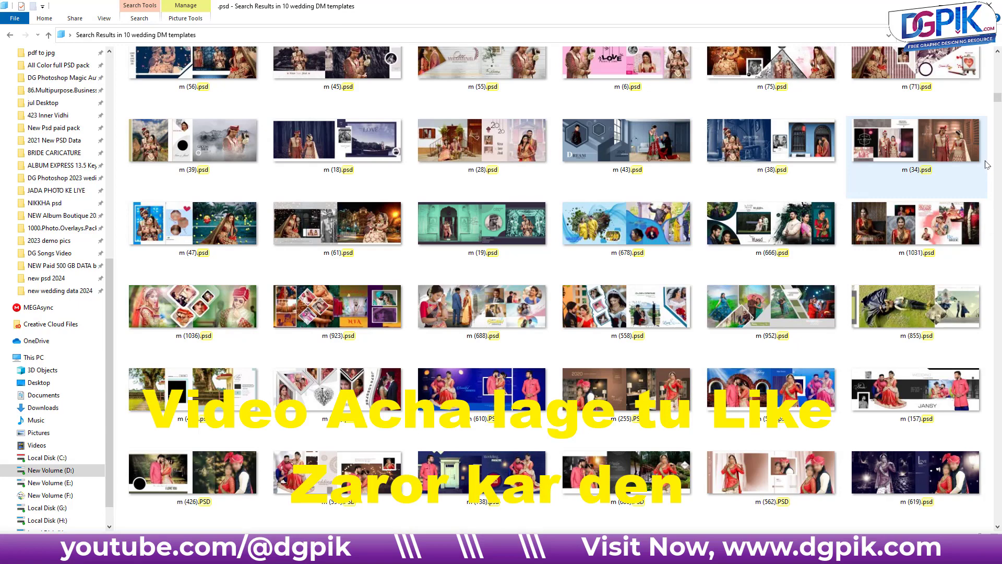
scroll(988, 164, down, 3)
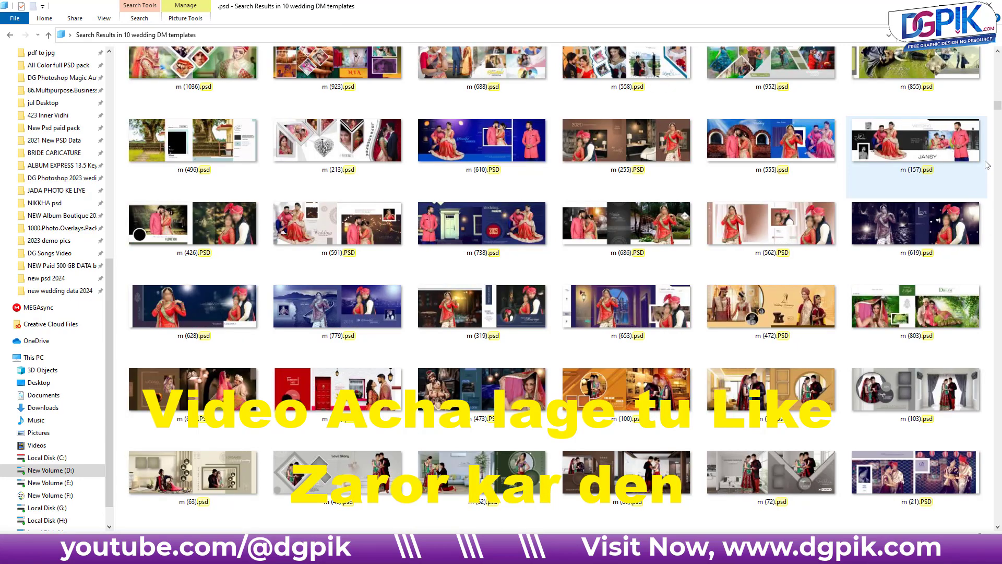
scroll(987, 164, down, 3)
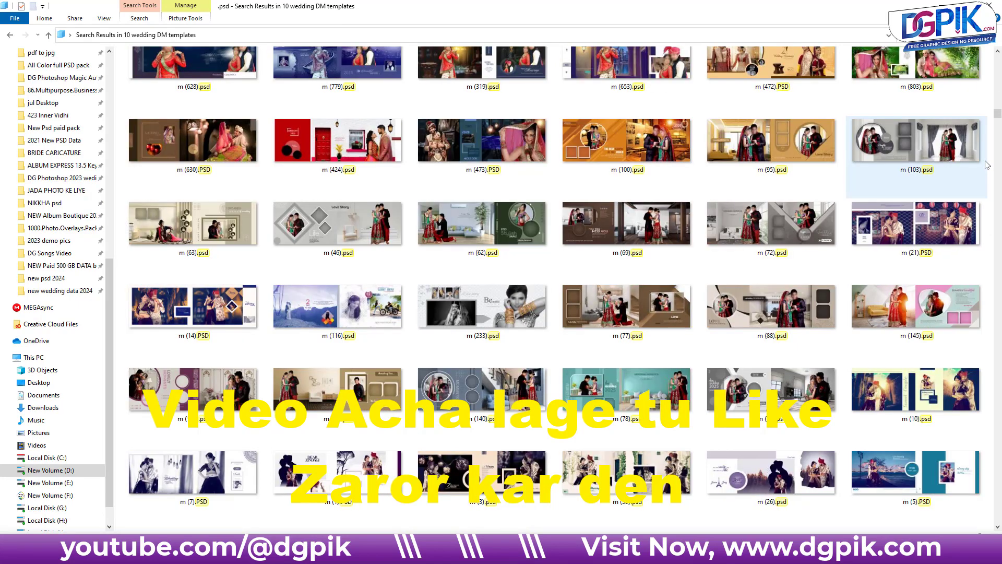
scroll(987, 164, down, 3)
scroll(987, 165, down, 3)
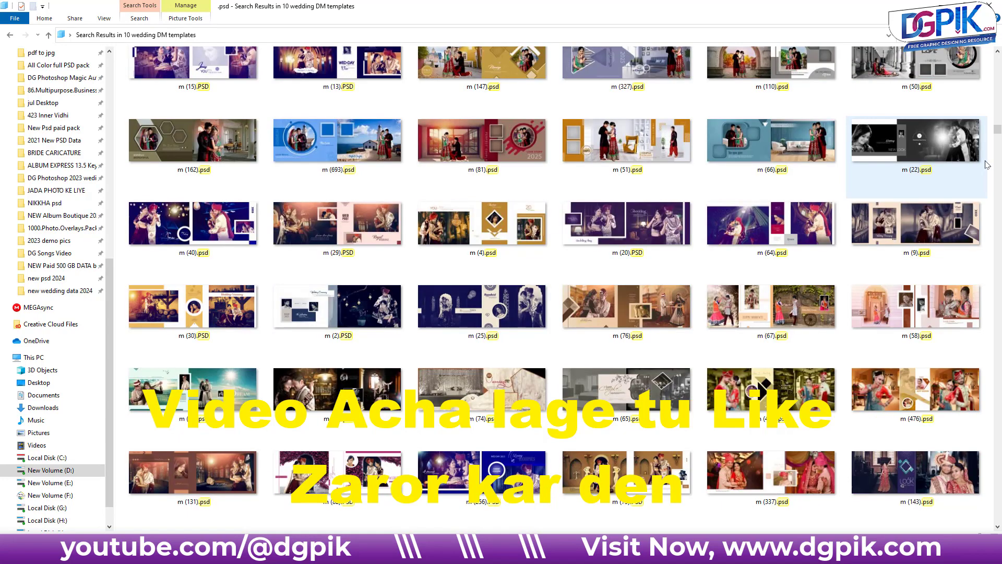
scroll(988, 164, down, 3)
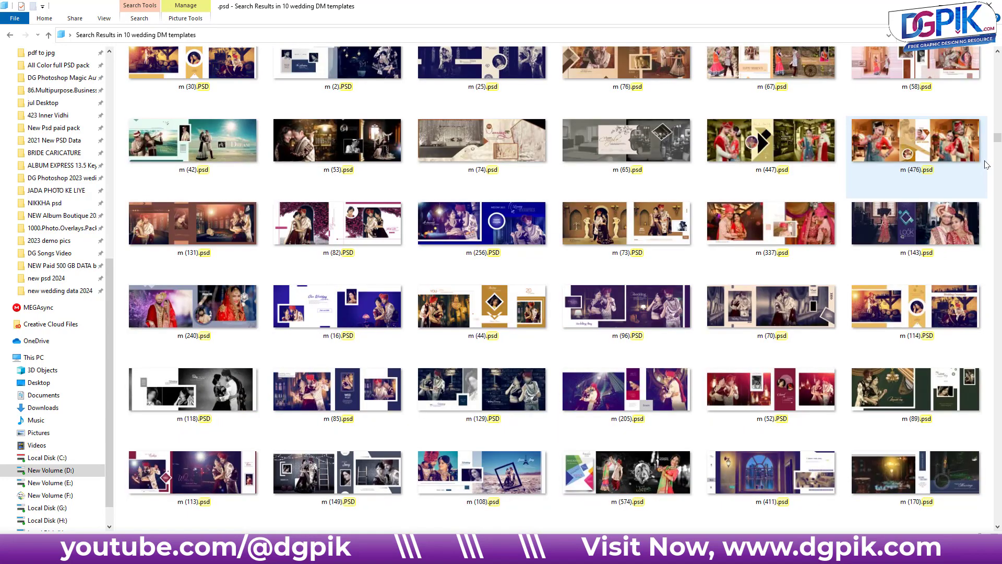
scroll(987, 164, down, 3)
scroll(988, 165, down, 3)
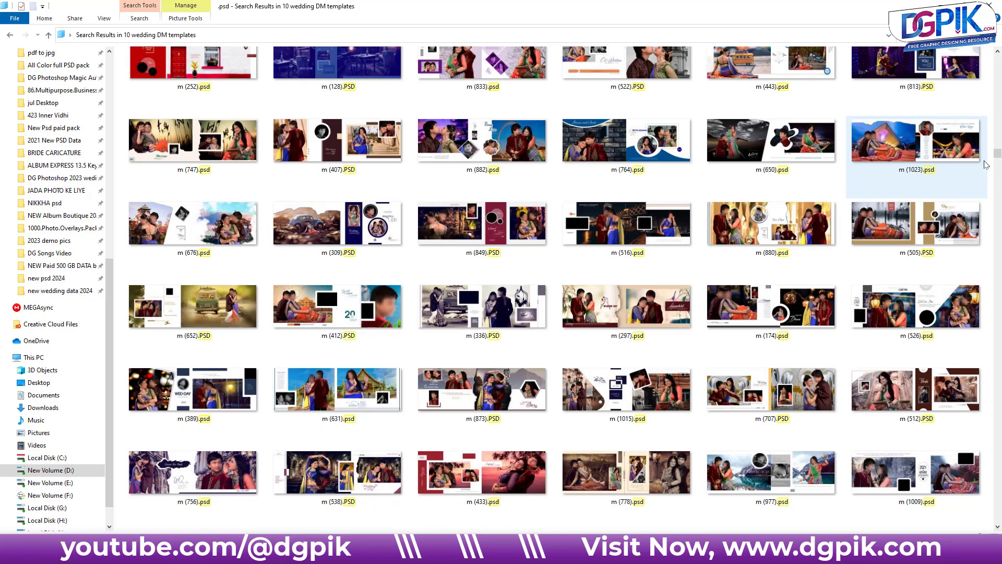
scroll(986, 165, down, 3)
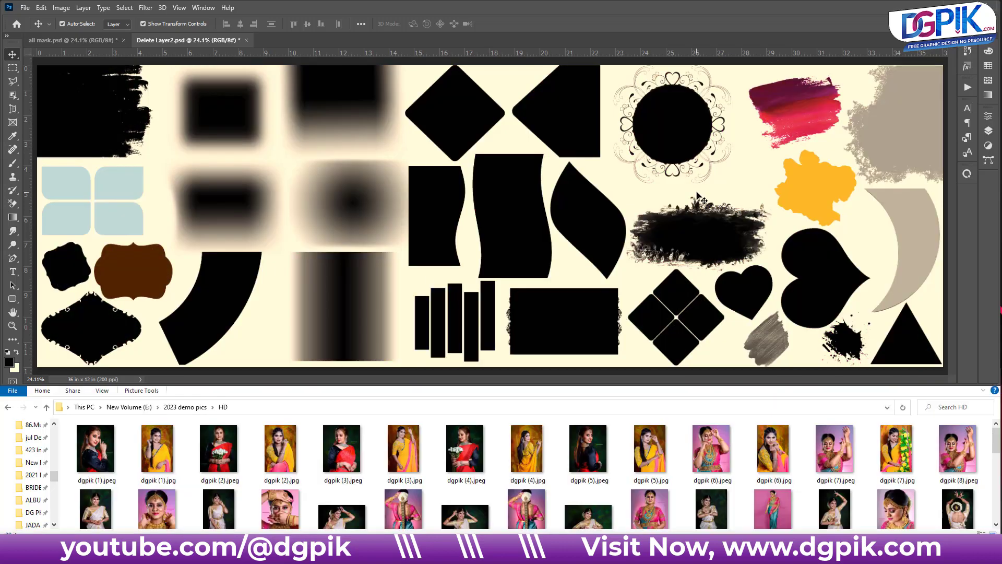
Place a bridal photo in the black arc and dgpik (2) in the blurred rectangle frame
drag(95, 449, 87, 359)
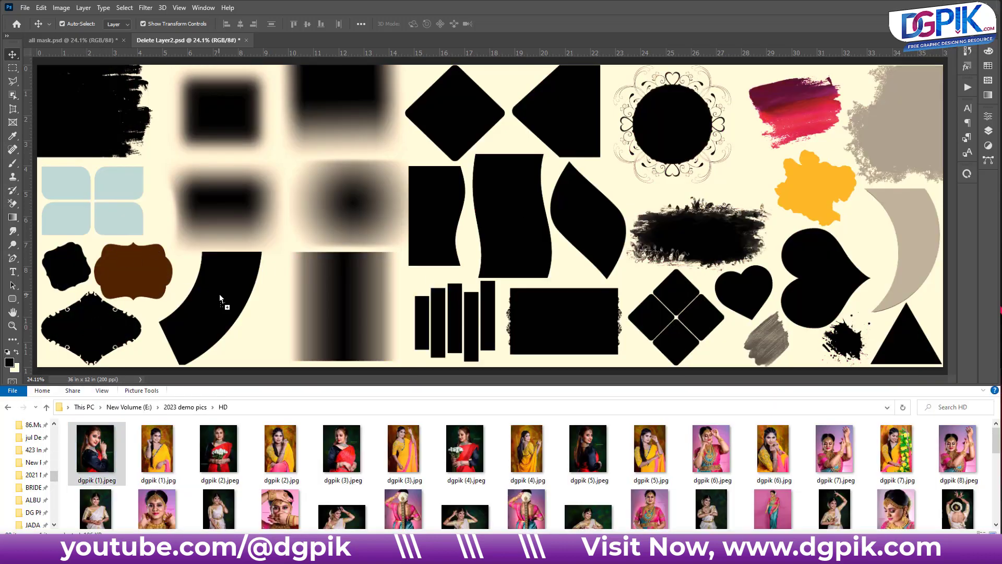
drag(219, 297, 219, 298)
click(217, 456)
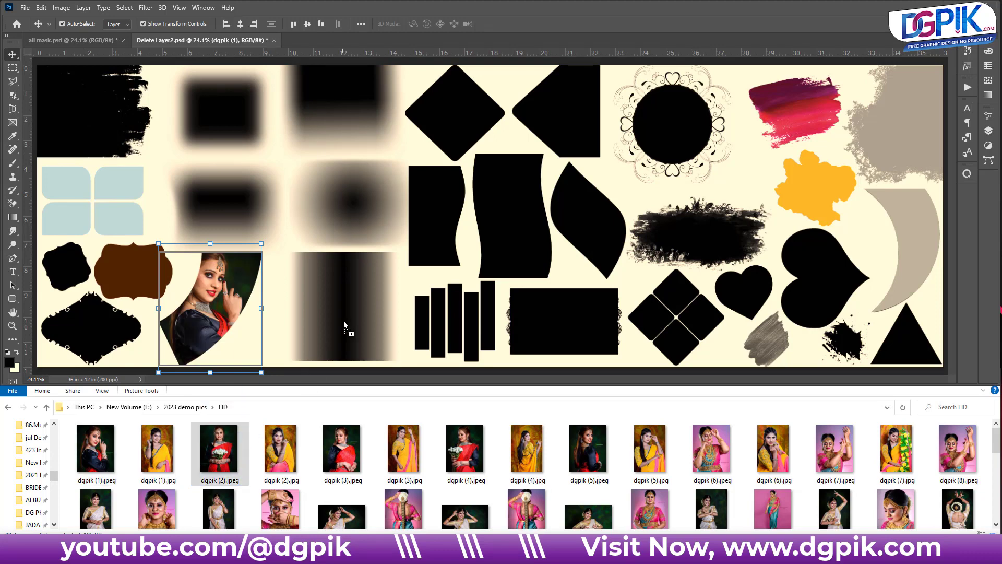
drag(344, 324, 344, 324)
drag(404, 449, 461, 328)
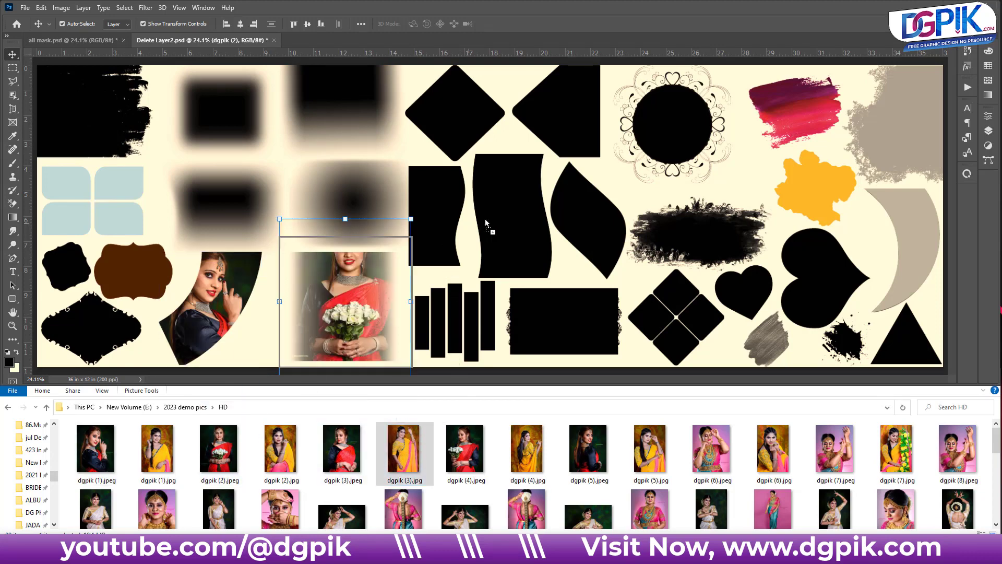
Fill the wavy frame with dgpik (3), the rough-edged rectangle with dgpik (4), and the four-diamond frame with dgpik (6)
drag(486, 222, 503, 224)
click(344, 449)
click(446, 208)
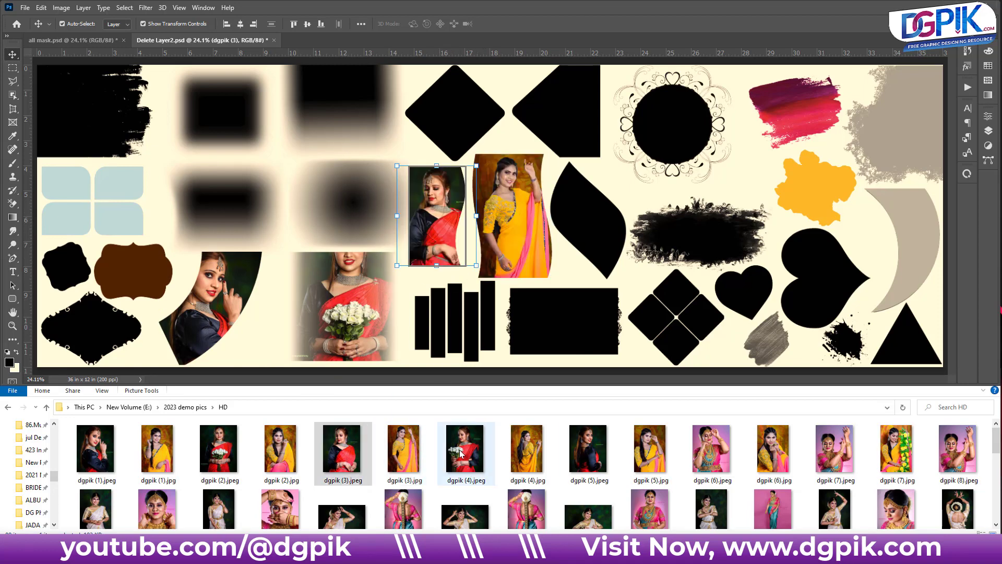
drag(464, 455, 535, 338)
drag(713, 449, 673, 317)
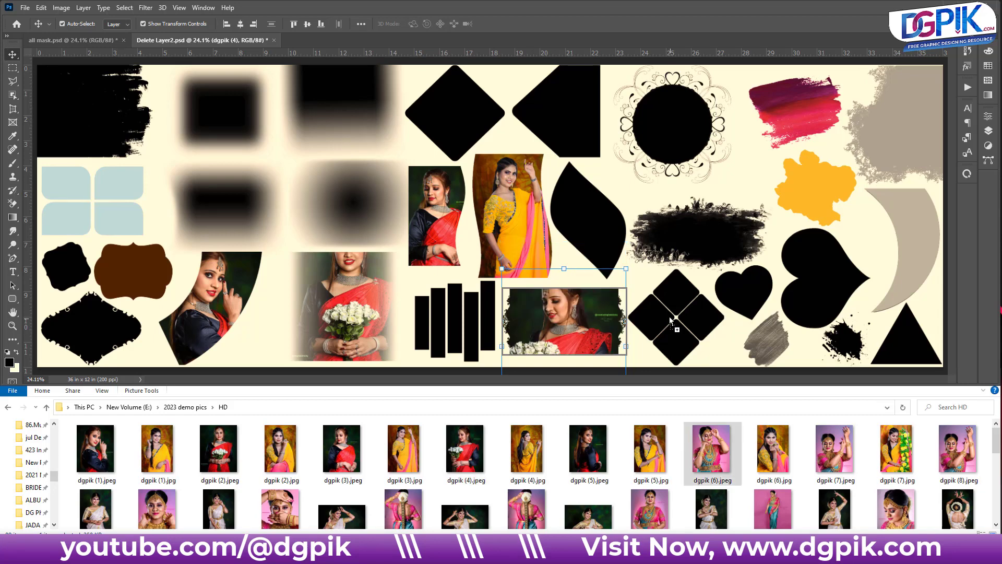
drag(842, 460, 609, 217)
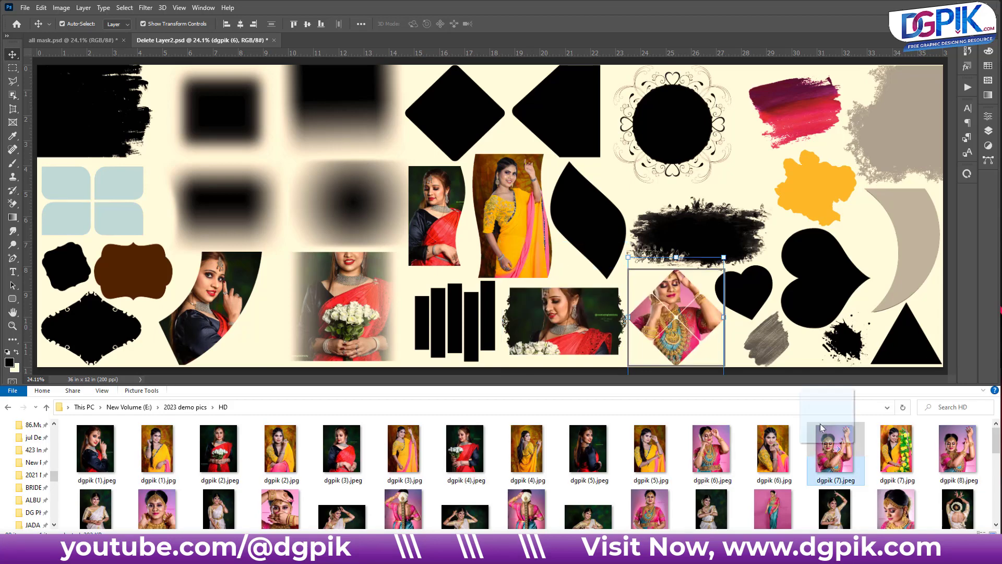
Fill the scalloped frame with dgpik (7), the brush frame with the white-saree photo, and the top-left rounded frame
click(903, 459)
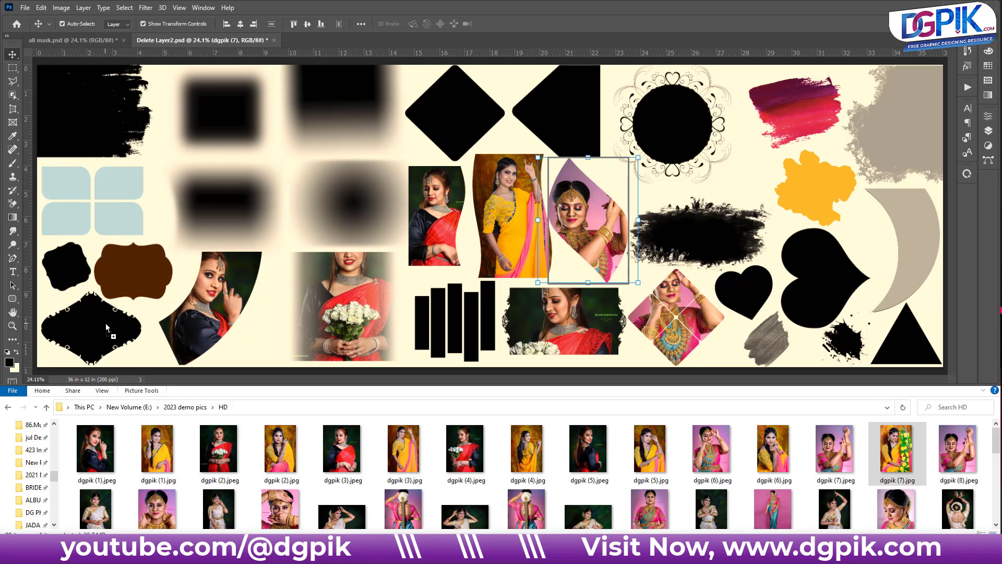
drag(105, 324, 105, 324)
drag(95, 449, 102, 490)
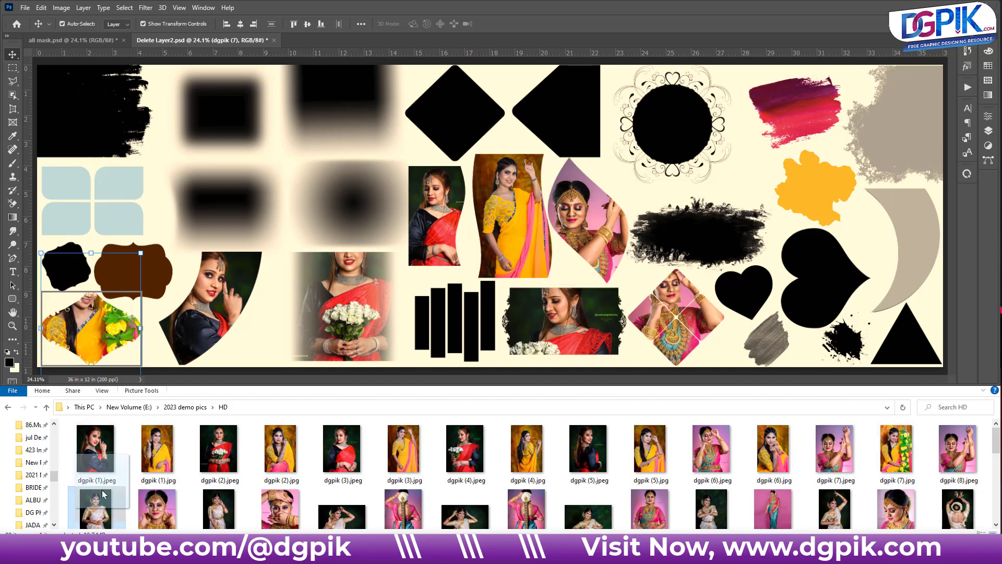
drag(91, 121, 92, 121)
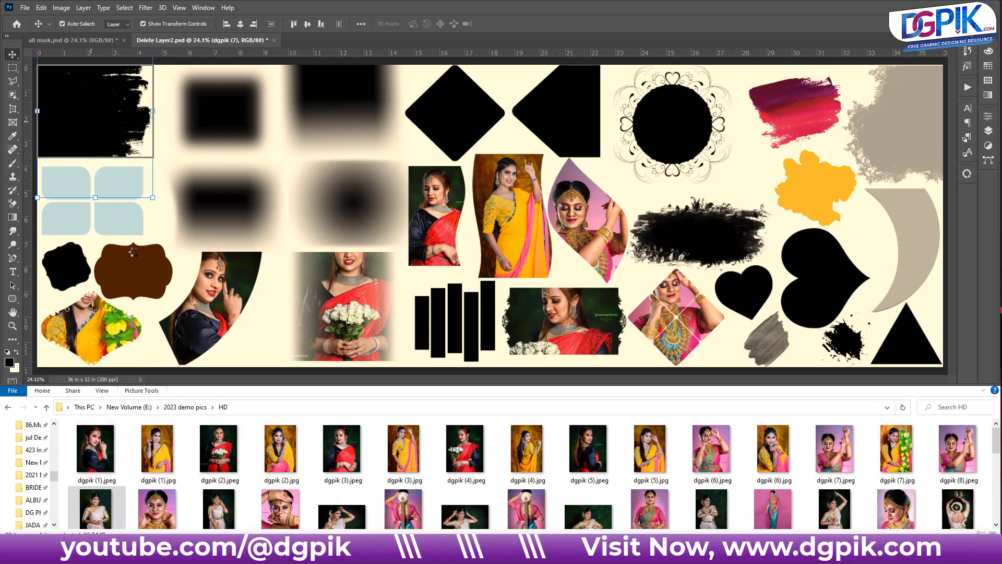
drag(267, 514, 66, 183)
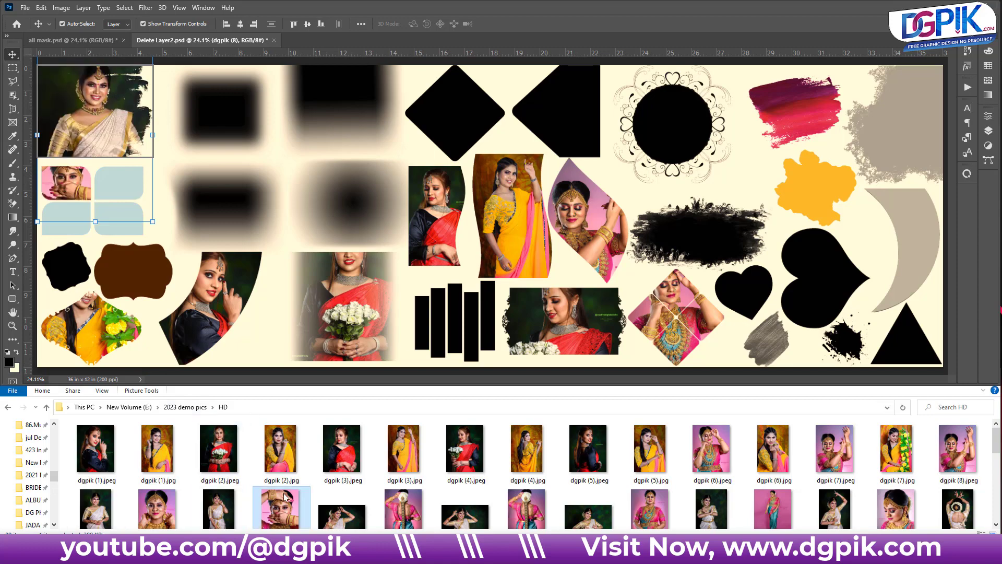
Fill the blurred oval, top and top-left blurred frames with dgpik (11), (12) and (17)
scroll(284, 496, down, 2)
drag(343, 436, 219, 209)
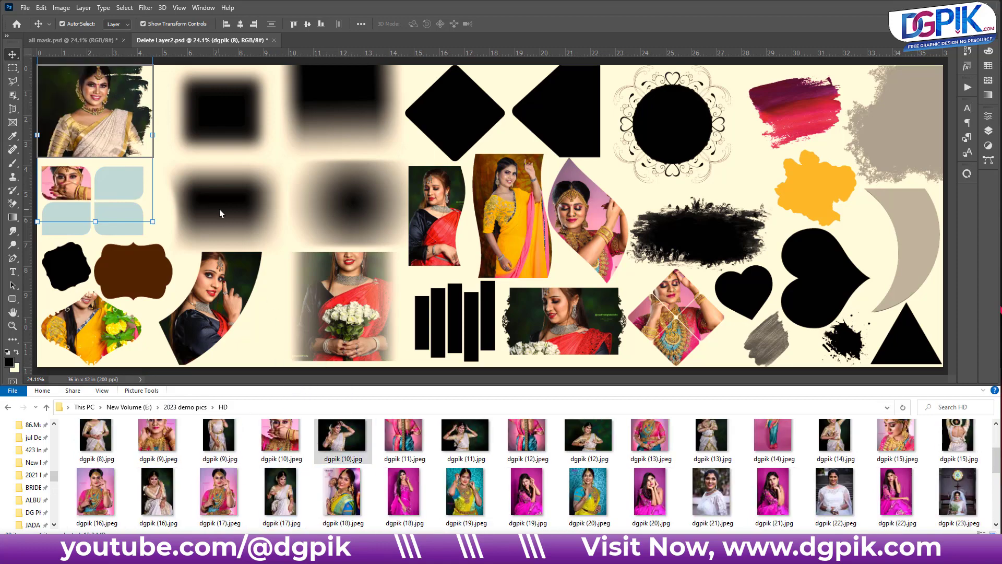
click(462, 435)
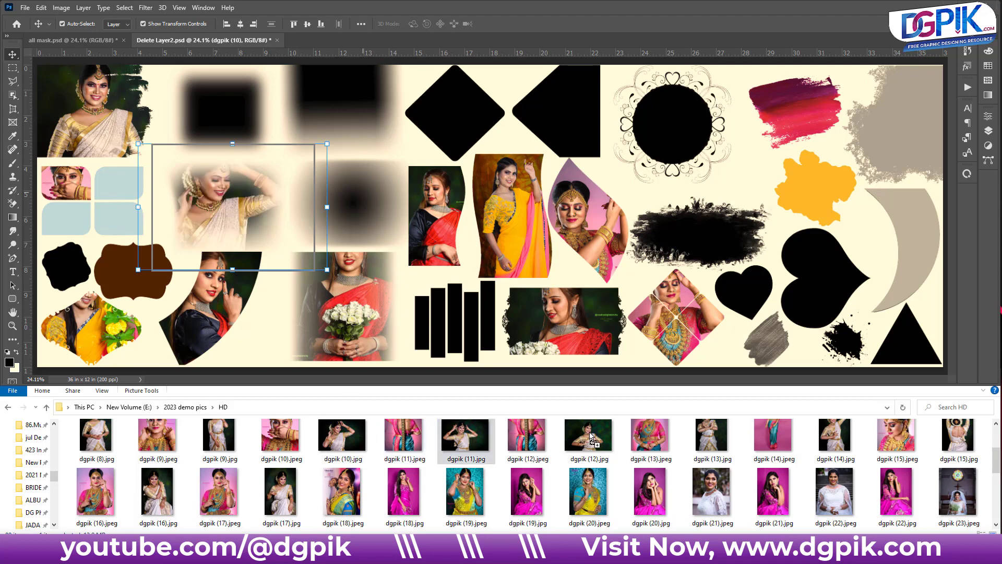
drag(592, 438, 353, 206)
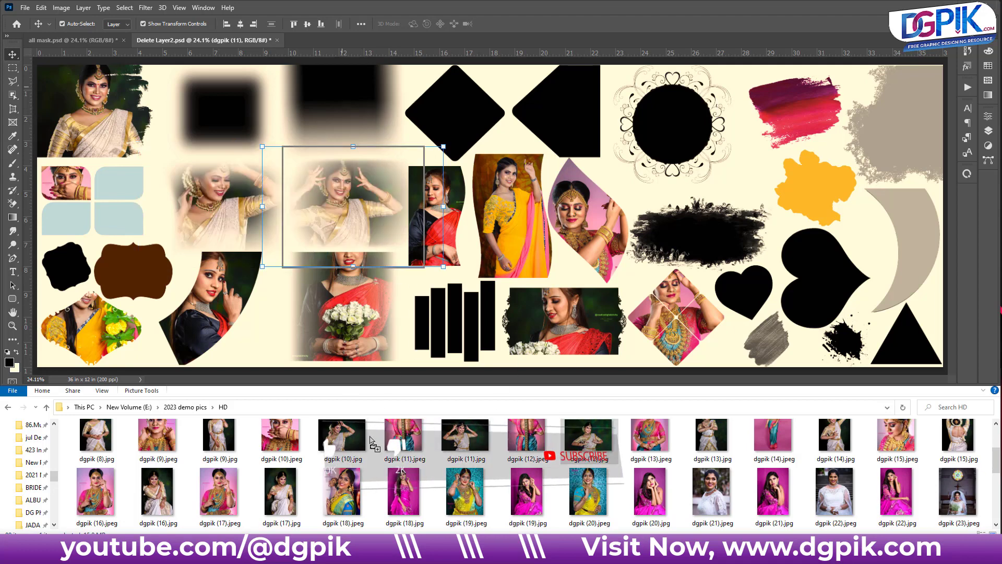
drag(372, 442, 336, 124)
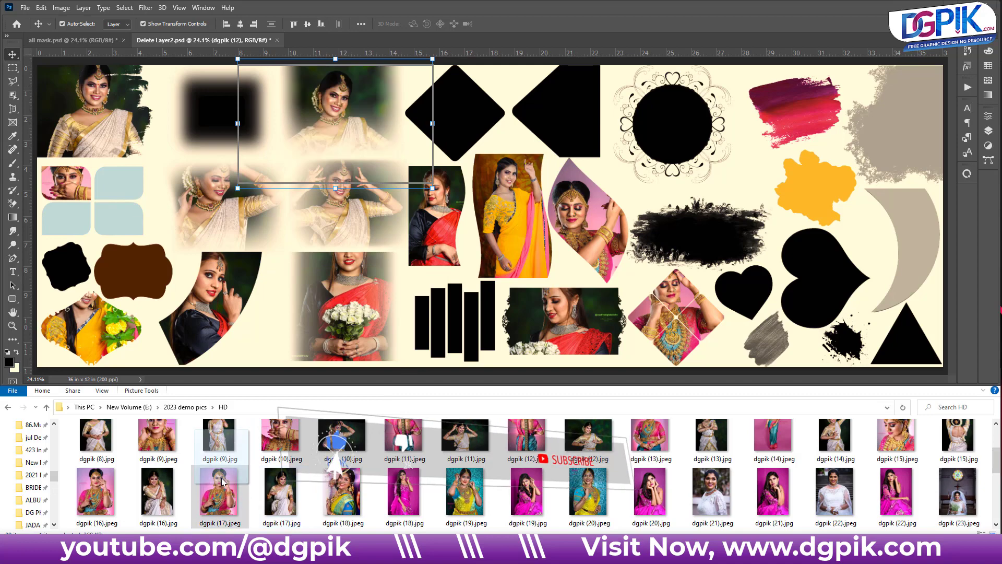
drag(222, 482, 225, 117)
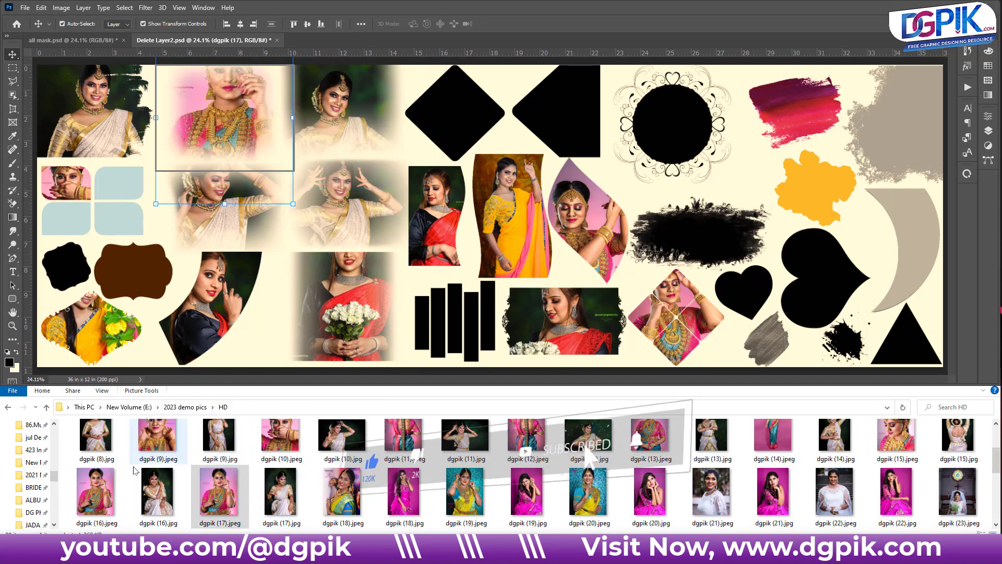
Fill the two black diamonds with dgpik (16) and dgpik (19), then view the all mask collage
drag(96, 491, 337, 364)
drag(450, 111, 450, 110)
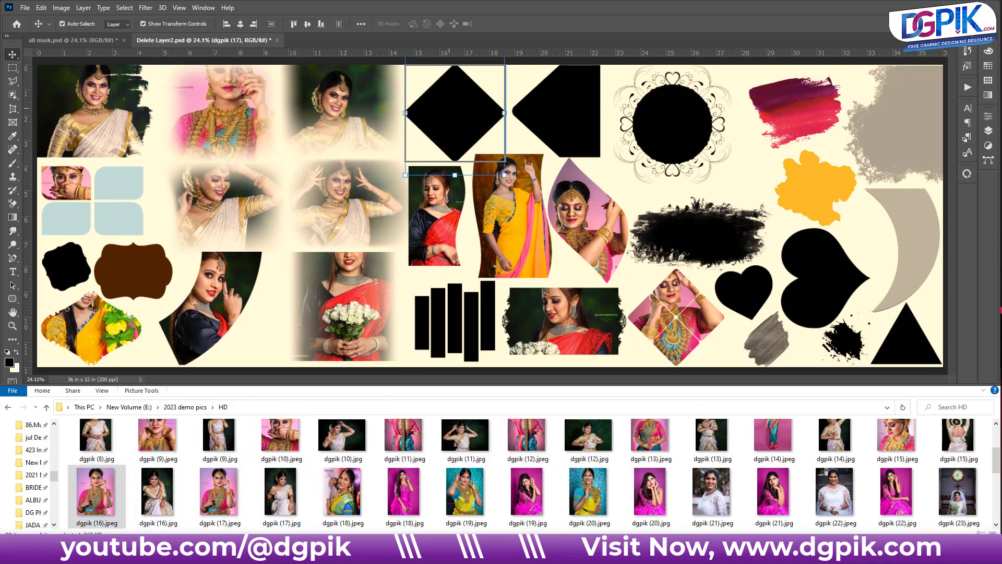
click(526, 489)
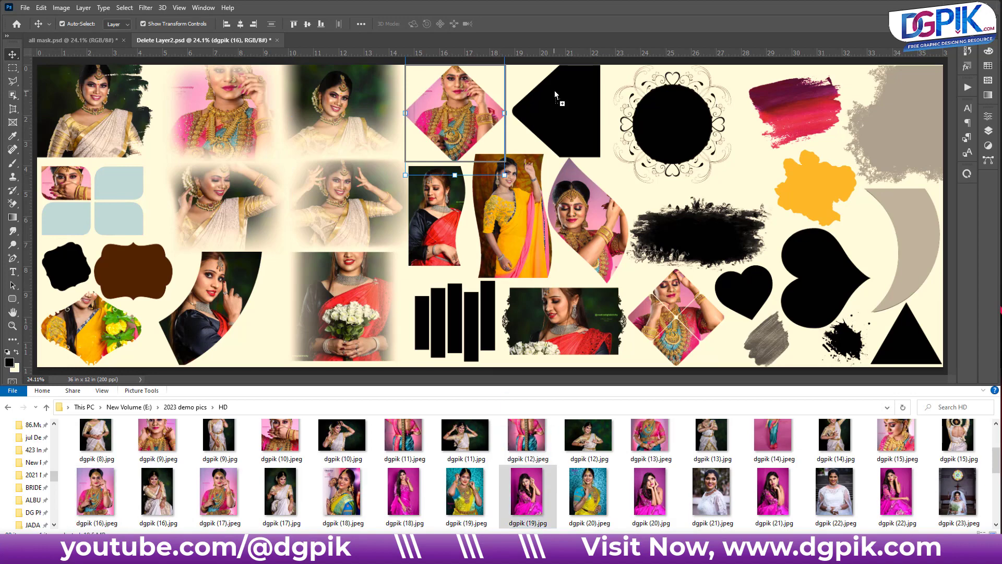
drag(568, 114, 569, 113)
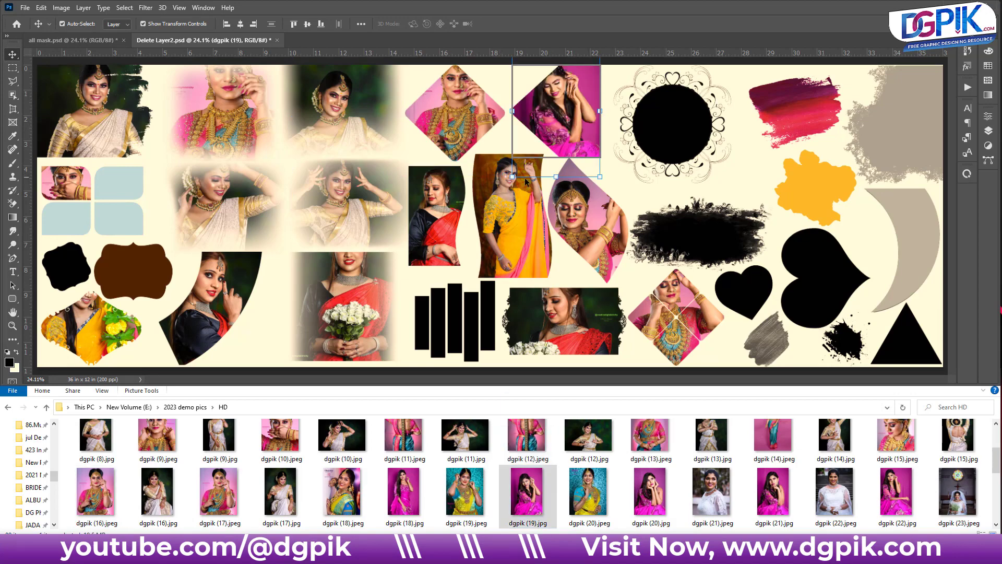
click(82, 42)
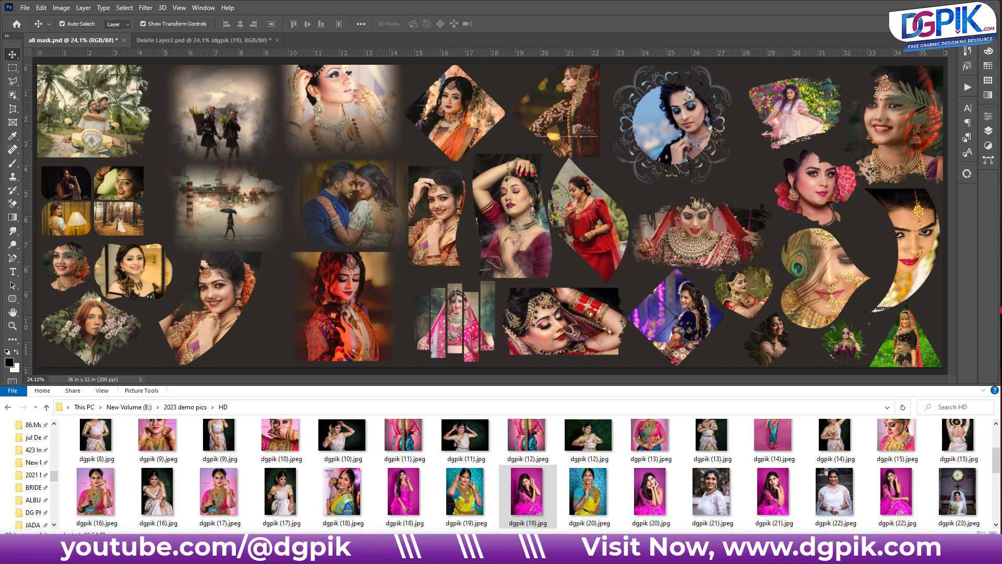
click(205, 41)
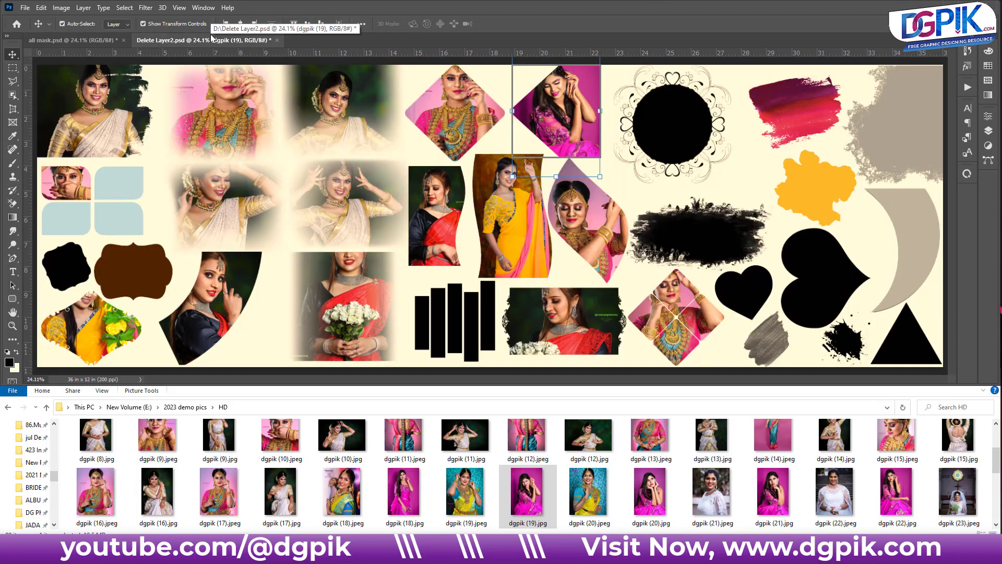
click(881, 66)
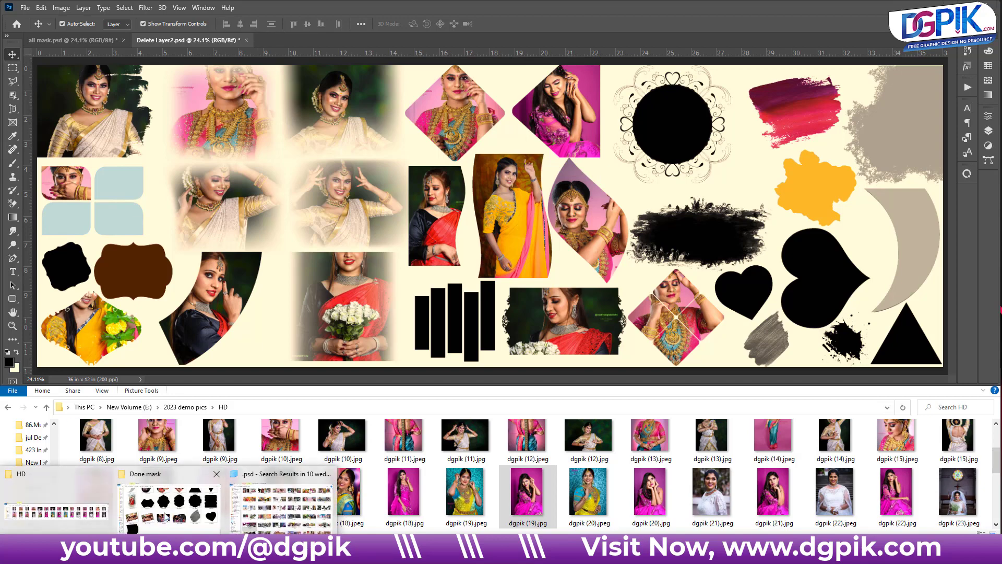
Shrink the Done mask folder's icons into a compact grid, selecting all files then clearing the selection
click(165, 517)
scroll(477, 346, up, 5)
scroll(543, 339, up, 5)
scroll(543, 340, up, 5)
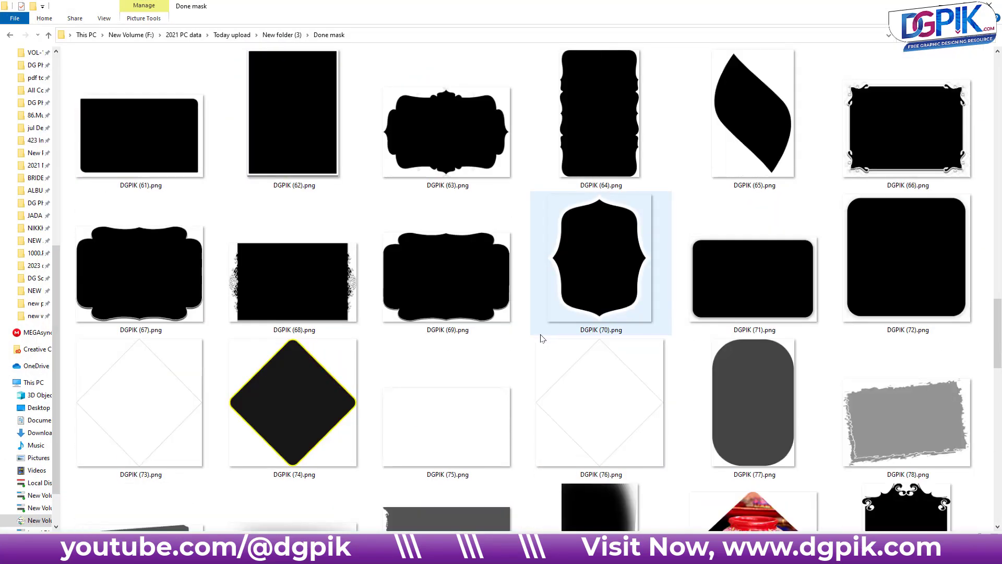
scroll(543, 339, up, 5)
scroll(543, 339, up, 5)
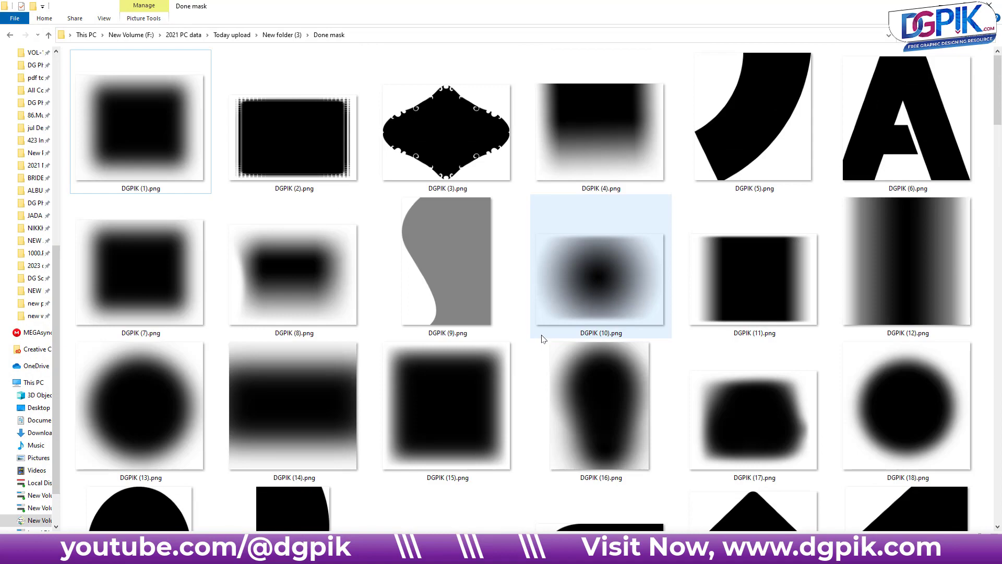
key(ctrl+a)
scroll(543, 340, down, 5)
scroll(543, 339, down, 5)
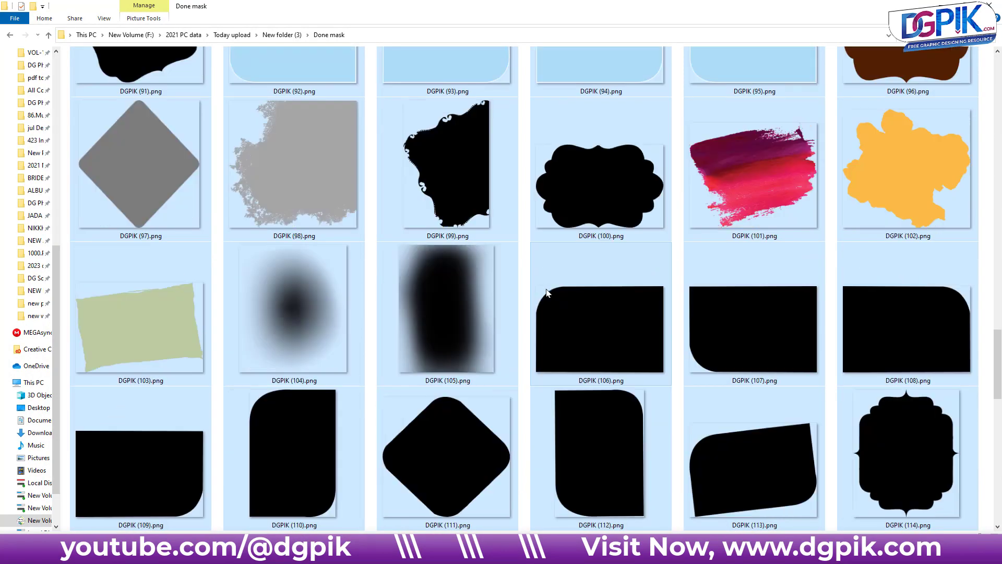
scroll(522, 238, down, 5)
click(523, 239)
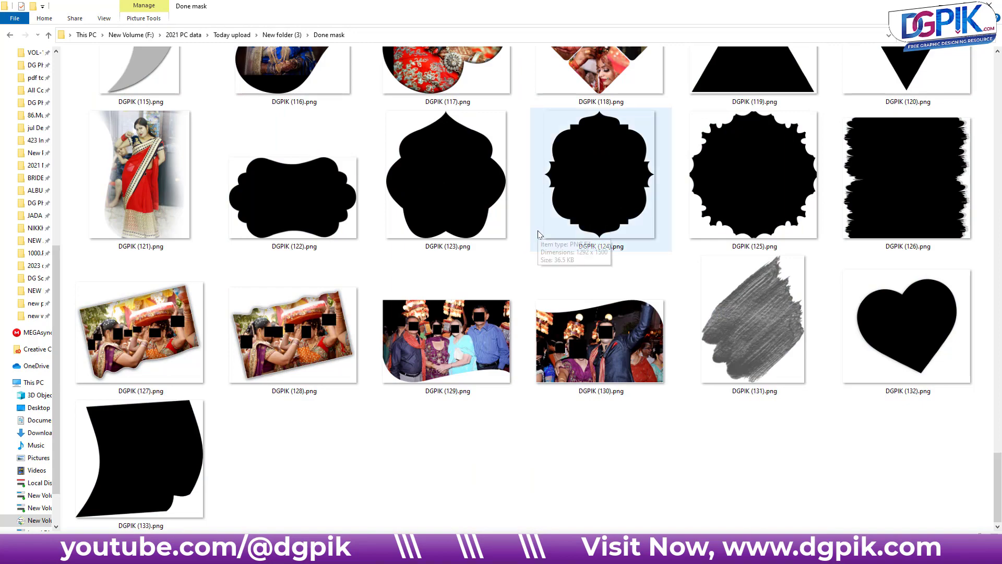
Scroll through the masks and preview DGPIK (45).png in the image viewer
ctrl+scroll(537, 237, down, 1)
ctrl+scroll(550, 297, down, 1)
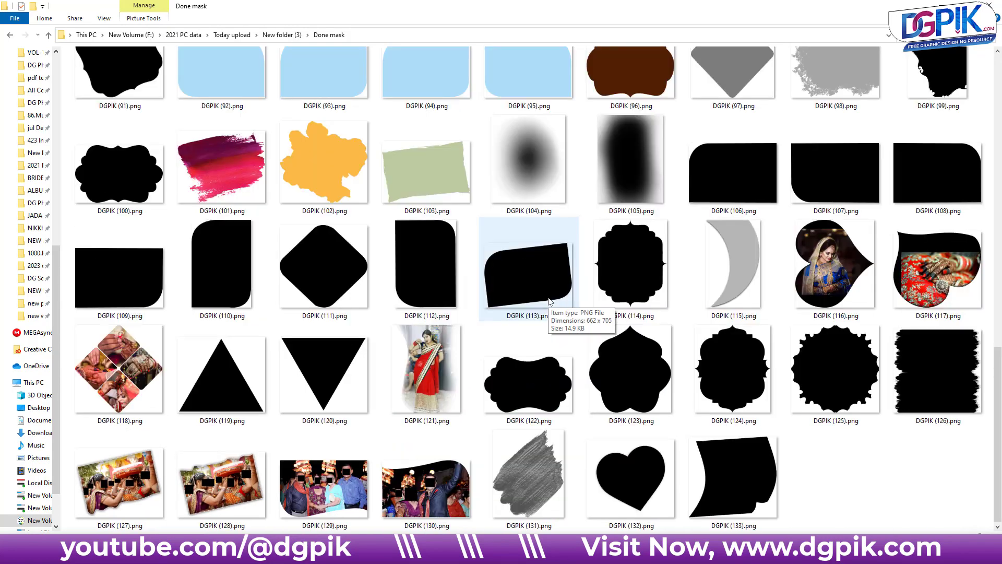
ctrl+scroll(550, 292, down, 1)
ctrl+scroll(550, 288, down, 1)
ctrl+scroll(554, 279, down, 1)
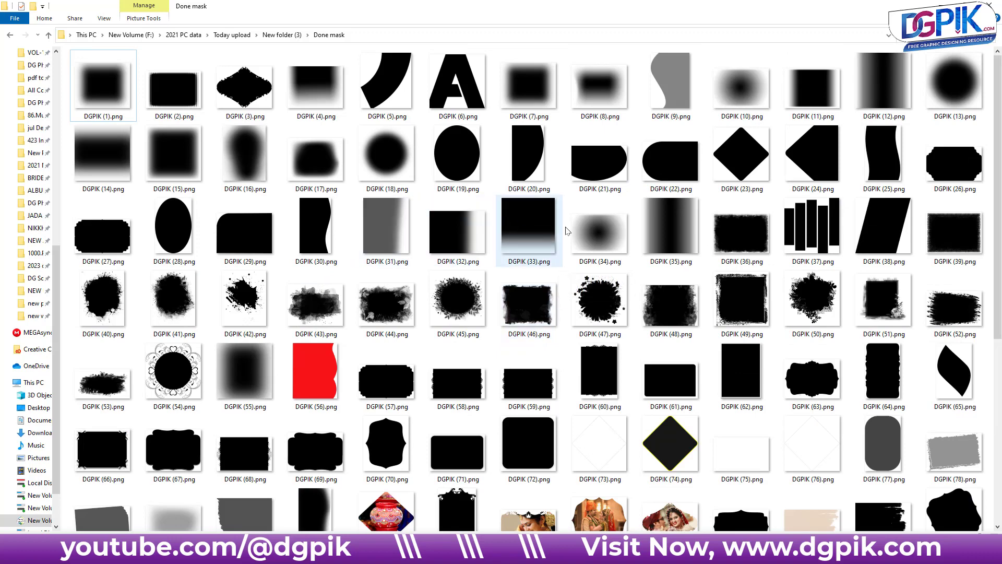
click(587, 237)
click(458, 305)
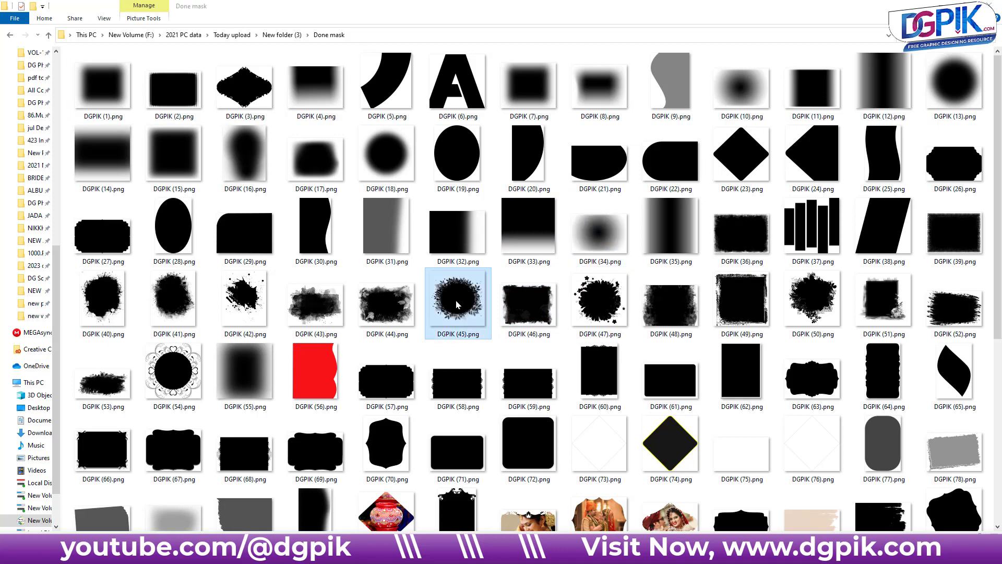
double_click(457, 304)
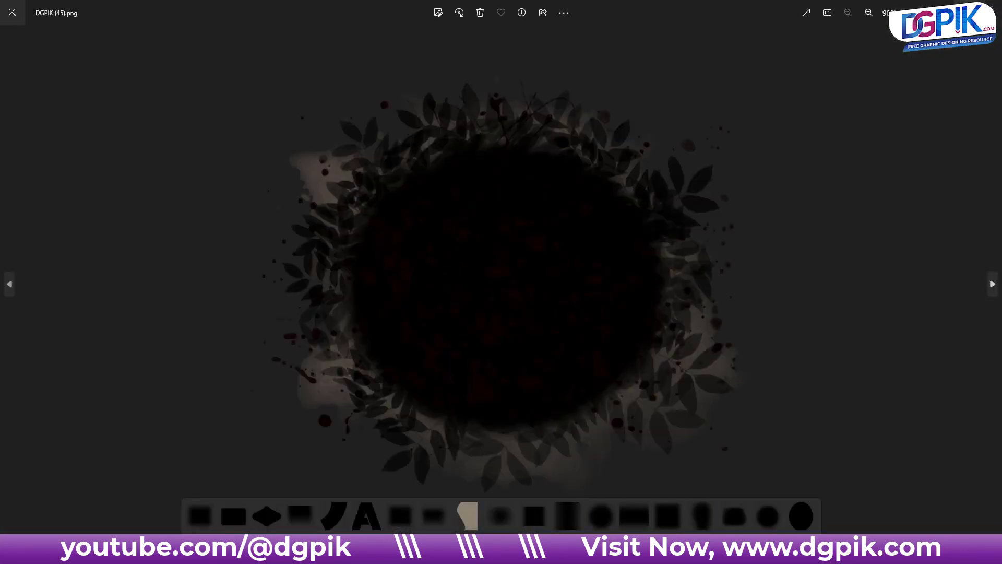
key(Escape)
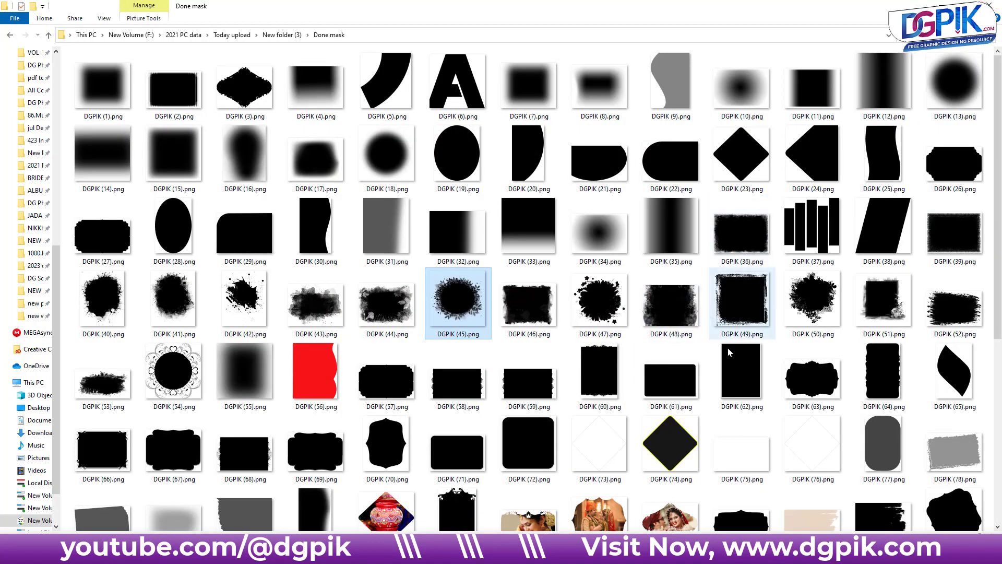
scroll(705, 416, down, 3)
scroll(706, 416, down, 3)
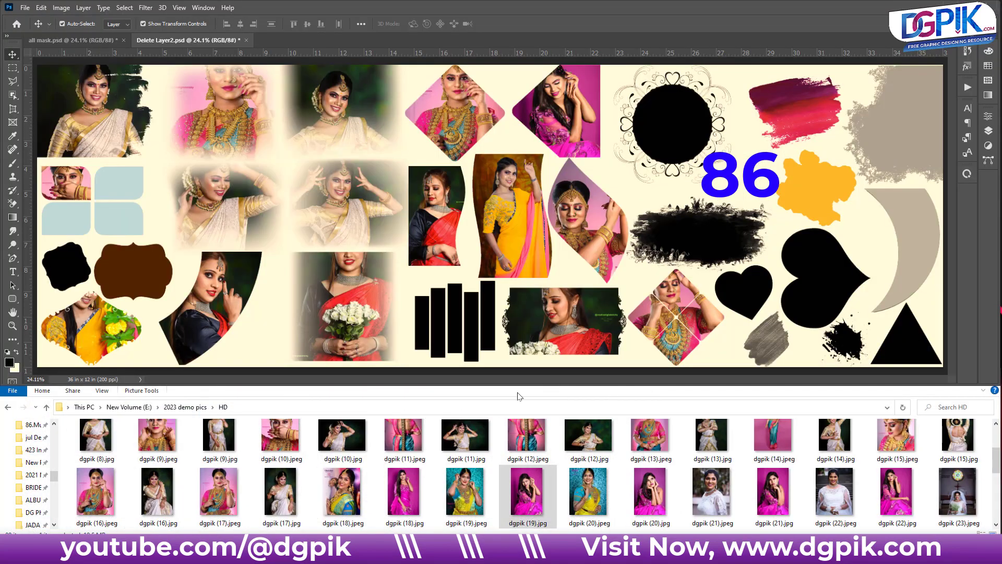
Create a new blank 36 x 12 in document
click(25, 7)
click(35, 18)
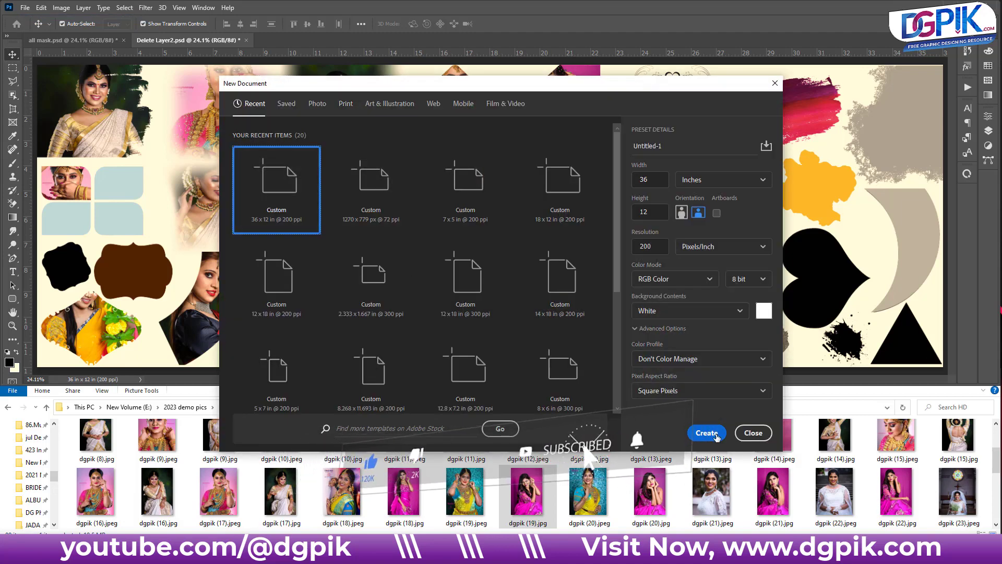
click(706, 433)
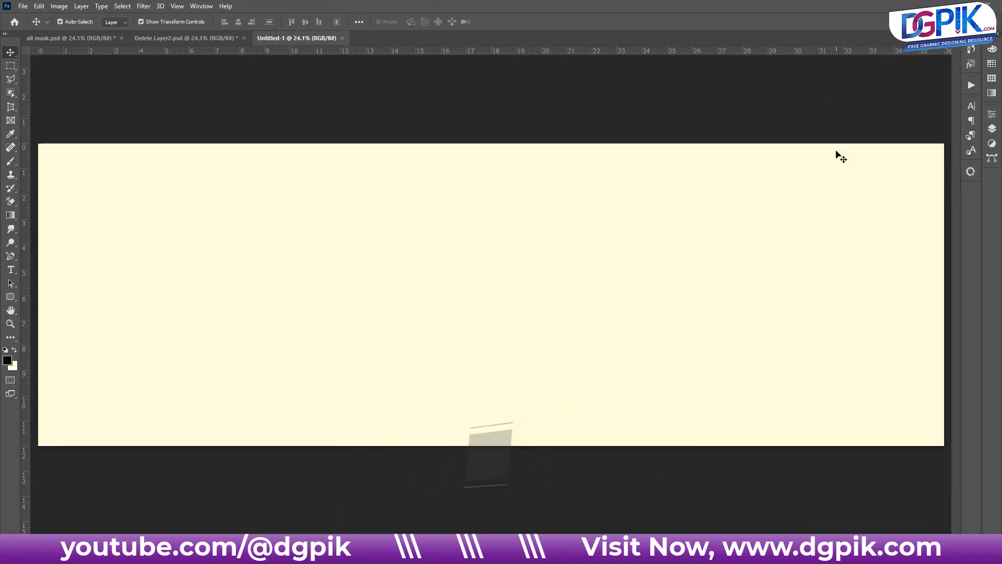
Place the DGPIK (45).png leafy mask on the canvas's left, scaled to about 58%
click(184, 503)
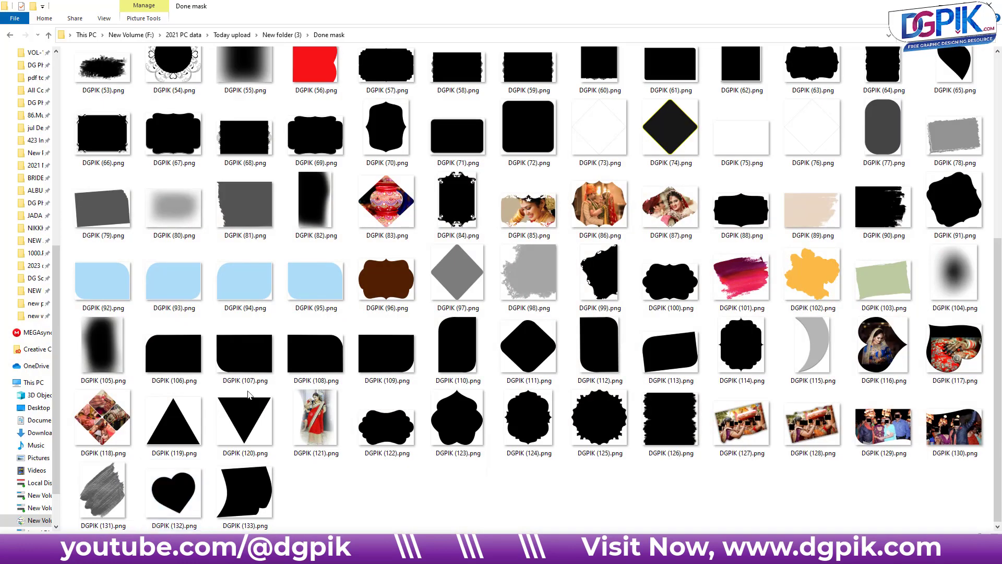
scroll(425, 294, up, 5)
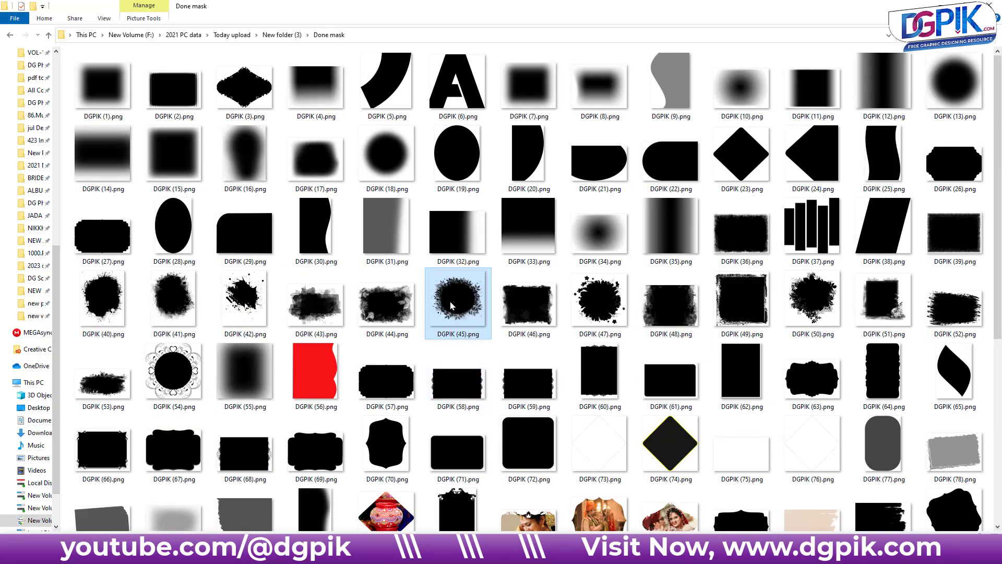
mouse_move(452, 306)
mouse_down()
mouse_move(451, 384)
mouse_move(283, 543)
mouse_move(324, 284)
mouse_up()
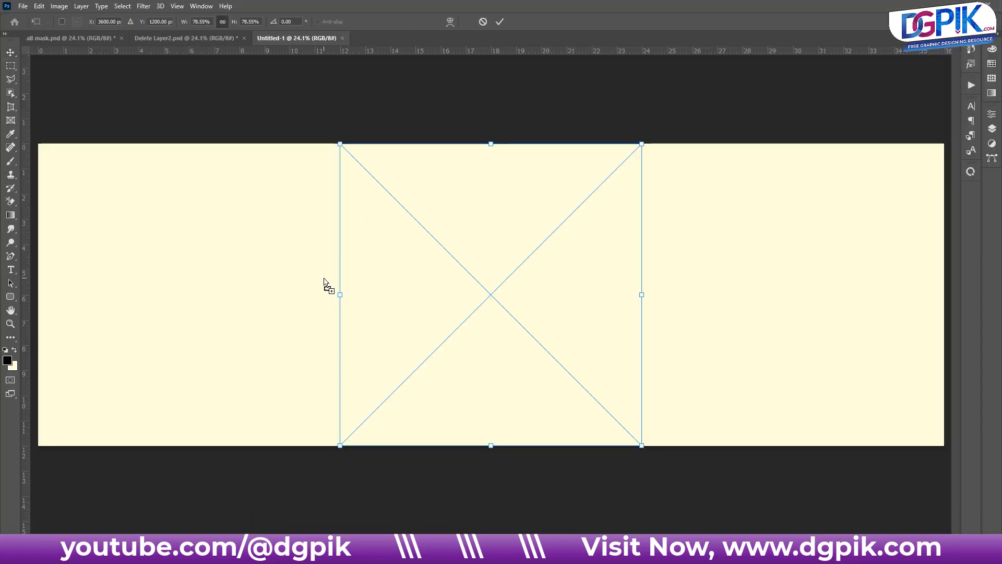
click(500, 22)
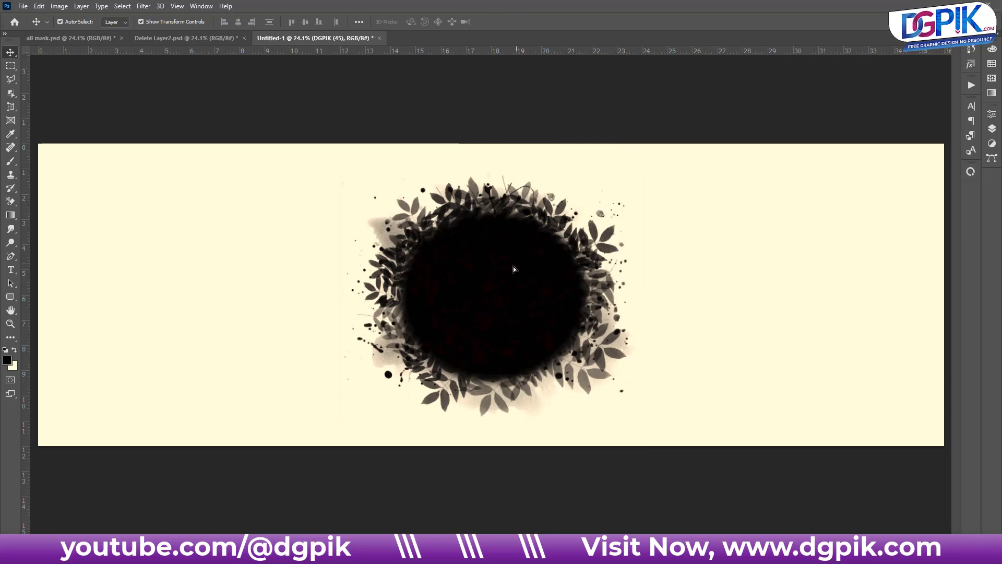
drag(513, 266, 272, 267)
drag(400, 168, 361, 179)
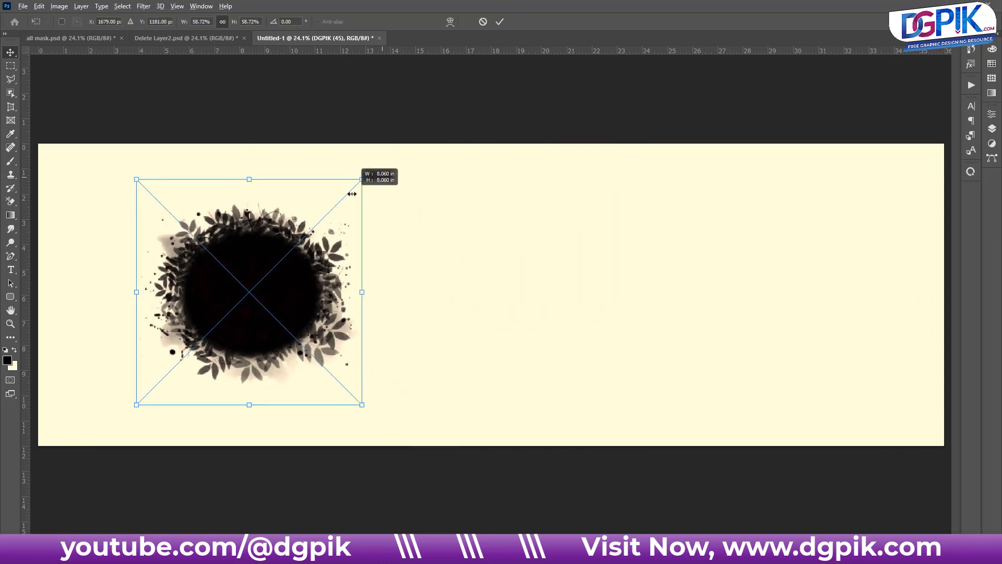
click(501, 22)
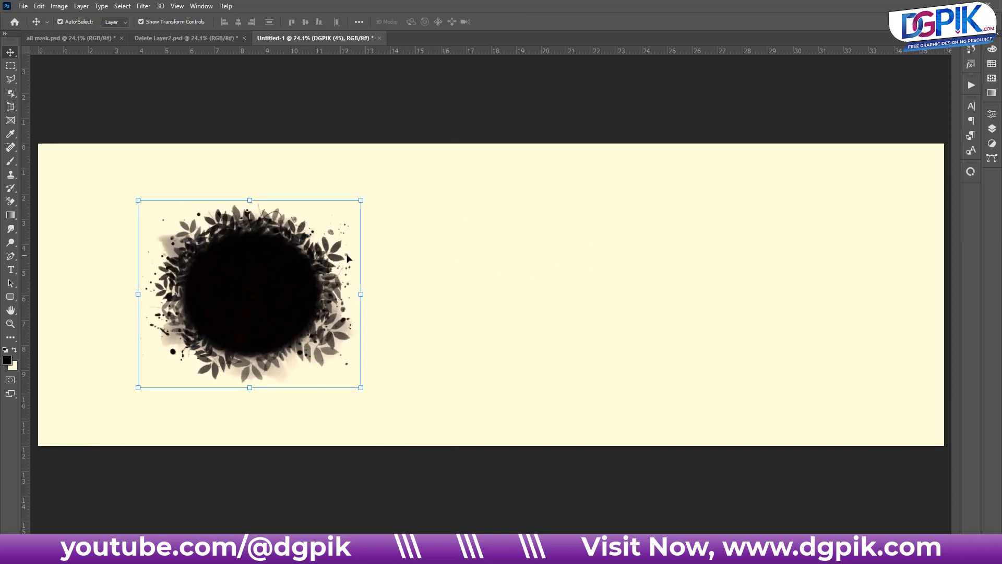
click(999, 37)
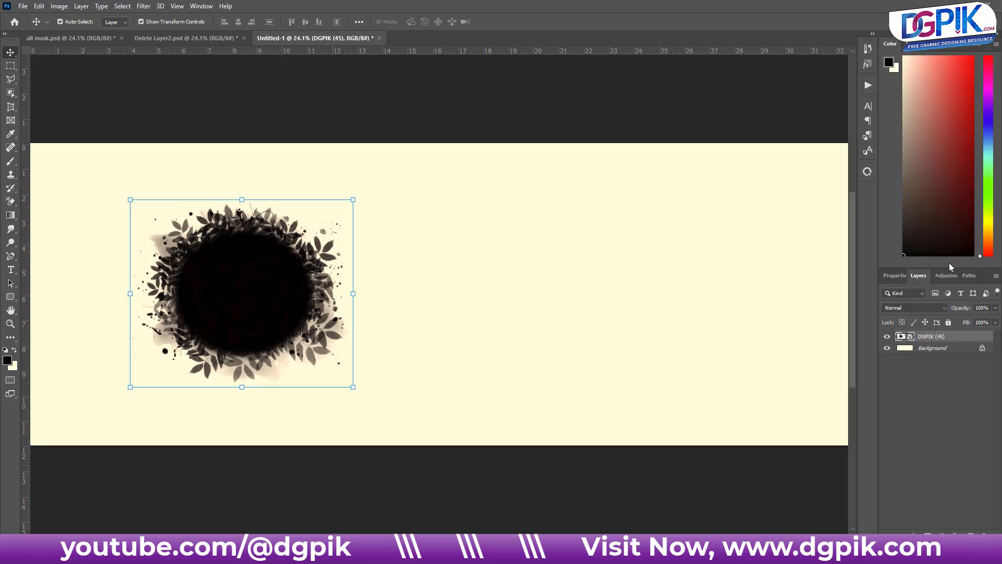
Place the bride photo as a linked file and scale it to cover the leafy mask
click(23, 6)
click(71, 225)
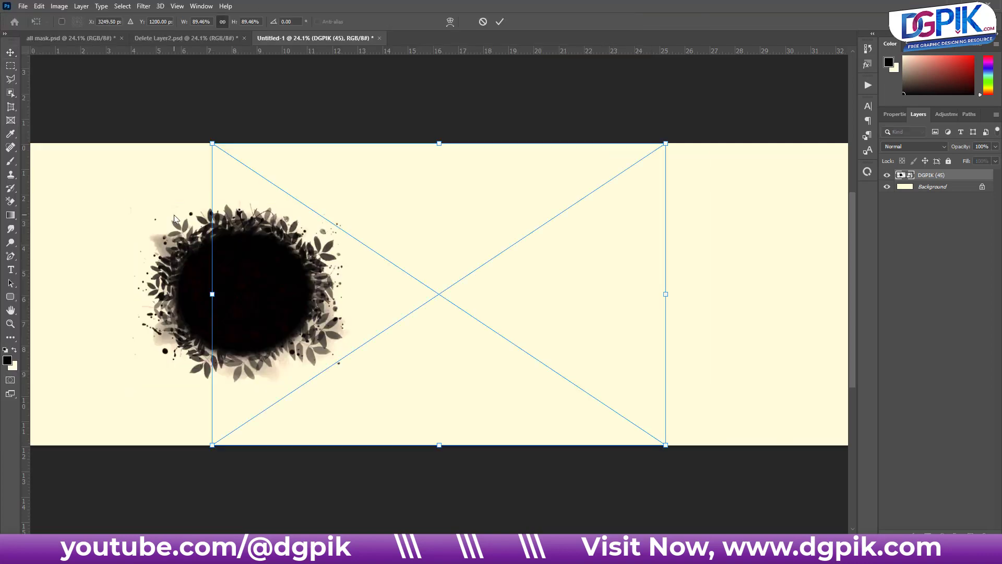
drag(497, 298, 350, 296)
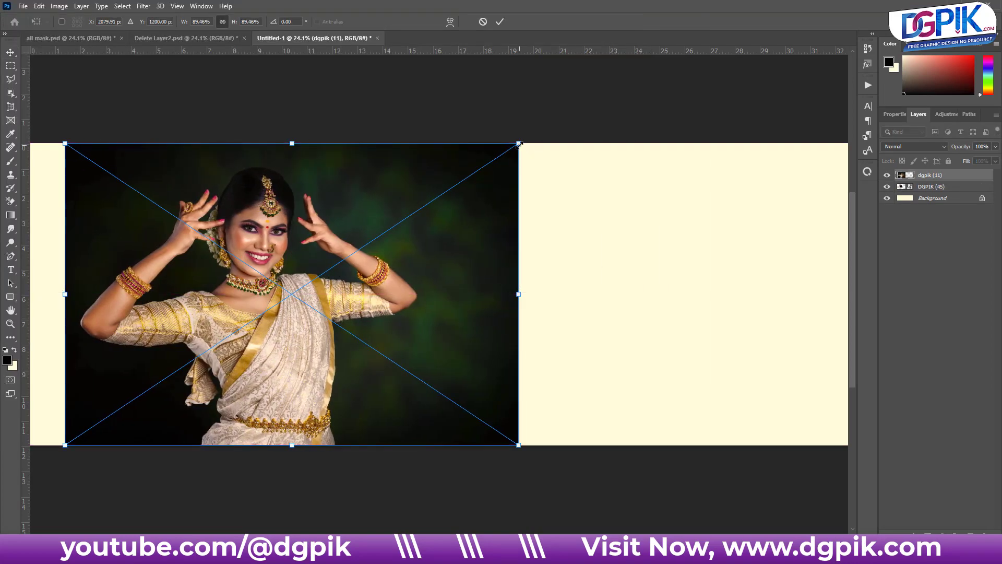
drag(518, 143, 410, 218)
drag(327, 279, 293, 254)
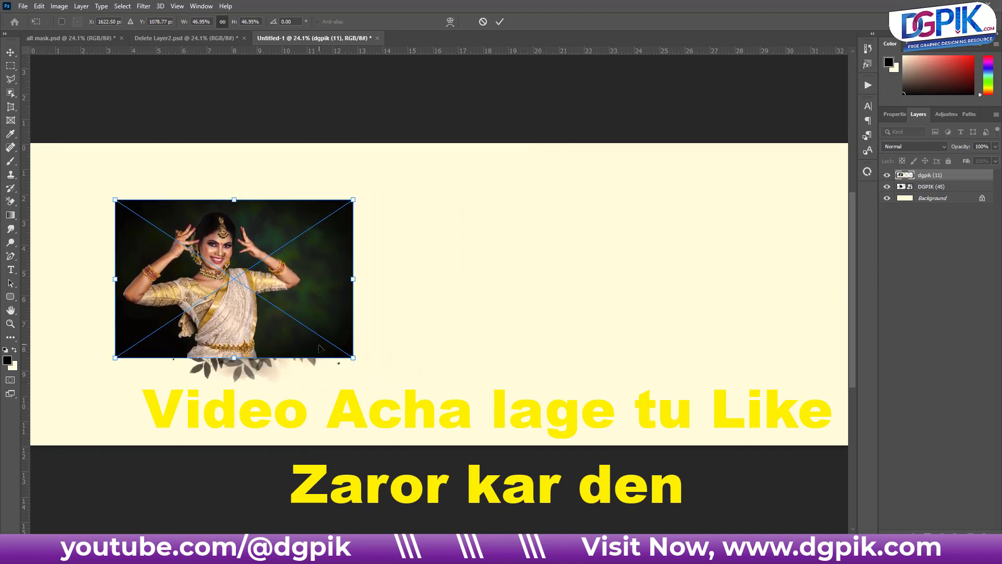
drag(329, 363, 329, 387)
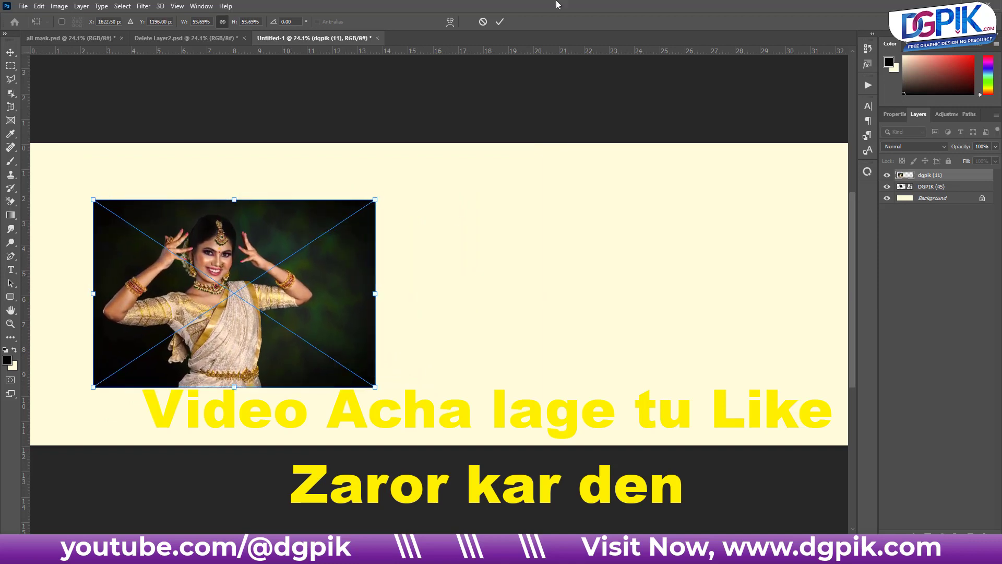
Clip the bride photo inside the leafy mask and reposition her within the shape
right_click(952, 184)
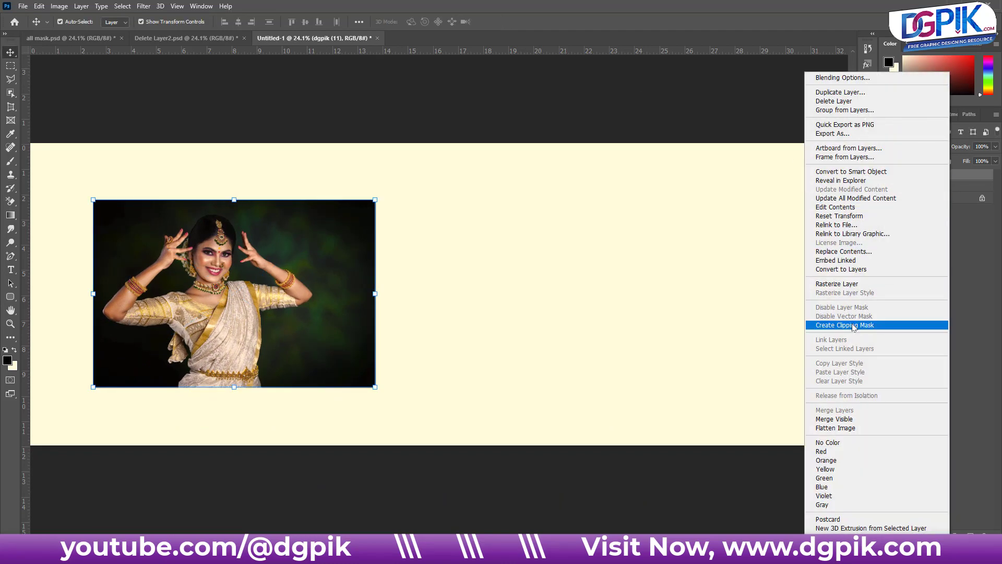
click(854, 325)
drag(274, 307, 302, 313)
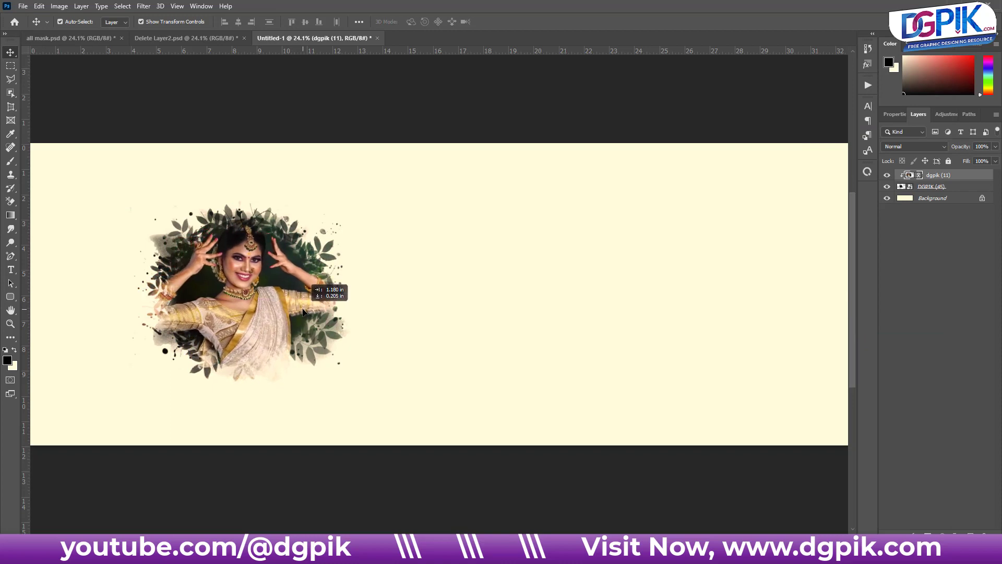
drag(302, 312, 304, 316)
click(397, 128)
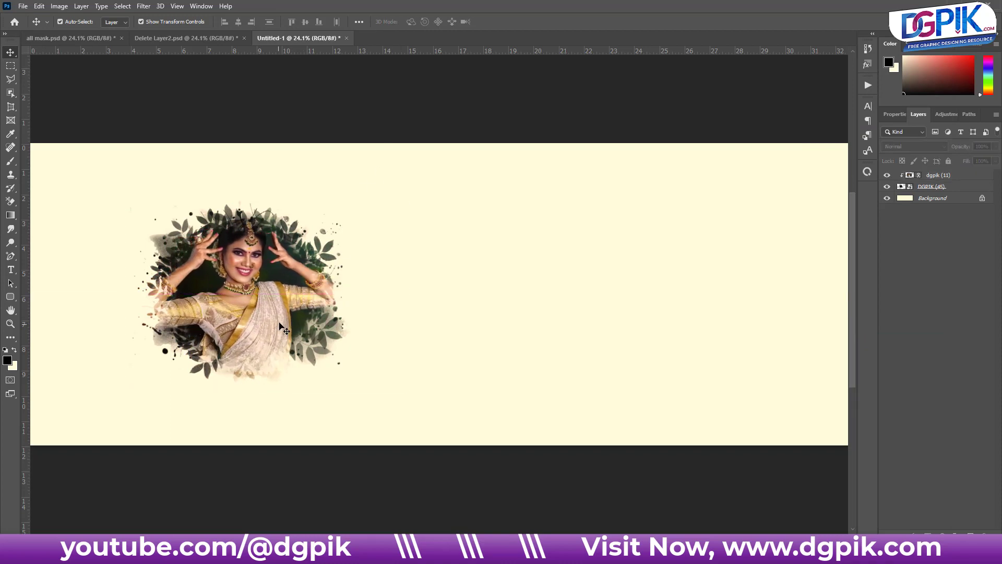
Link the dgpik (11) photo with the DGPIK (45) mask and move the pair top-left
click(945, 176)
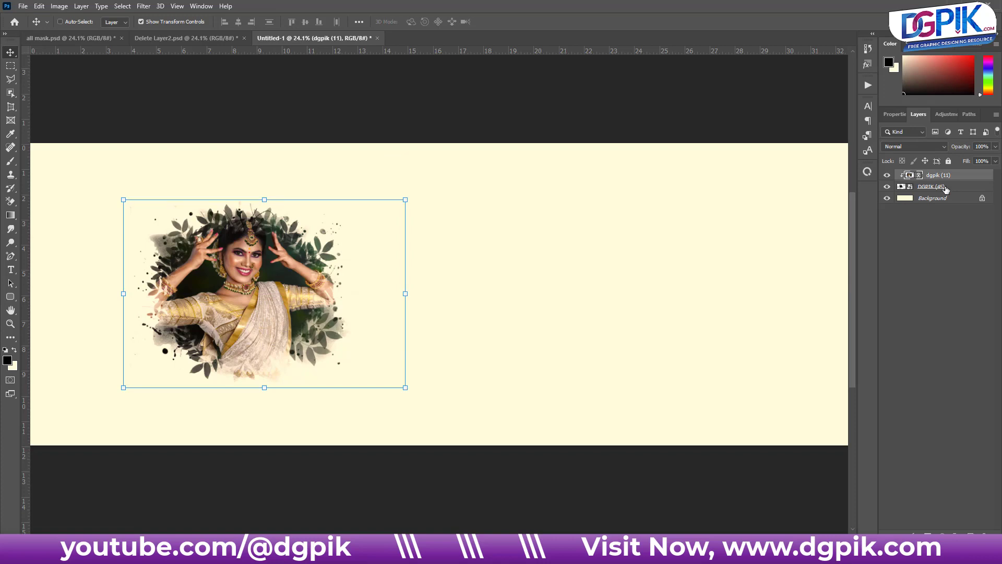
shift+click(946, 188)
right_click(946, 187)
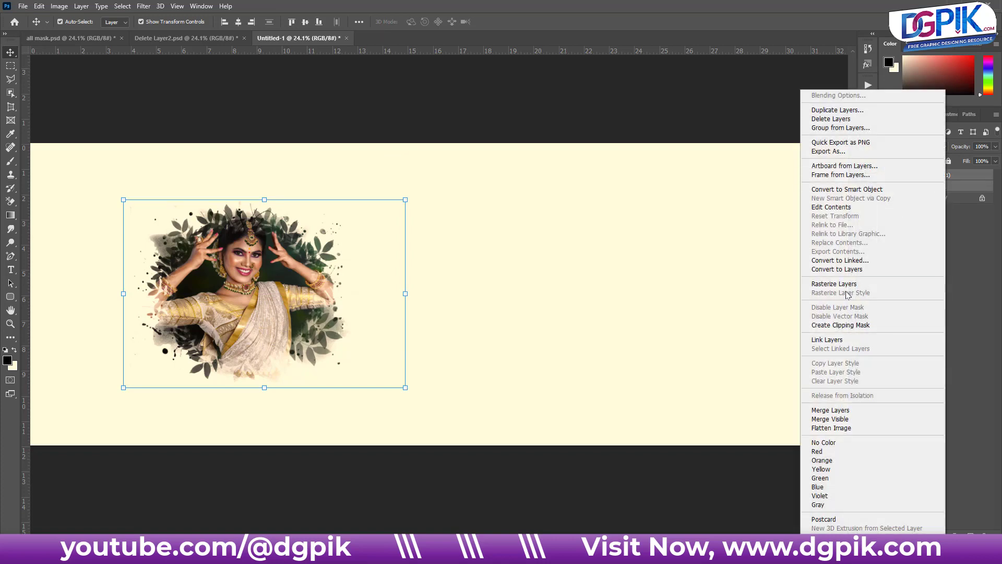
click(828, 340)
mouse_move(270, 306)
mouse_down()
mouse_move(177, 255)
mouse_move(172, 200)
mouse_up()
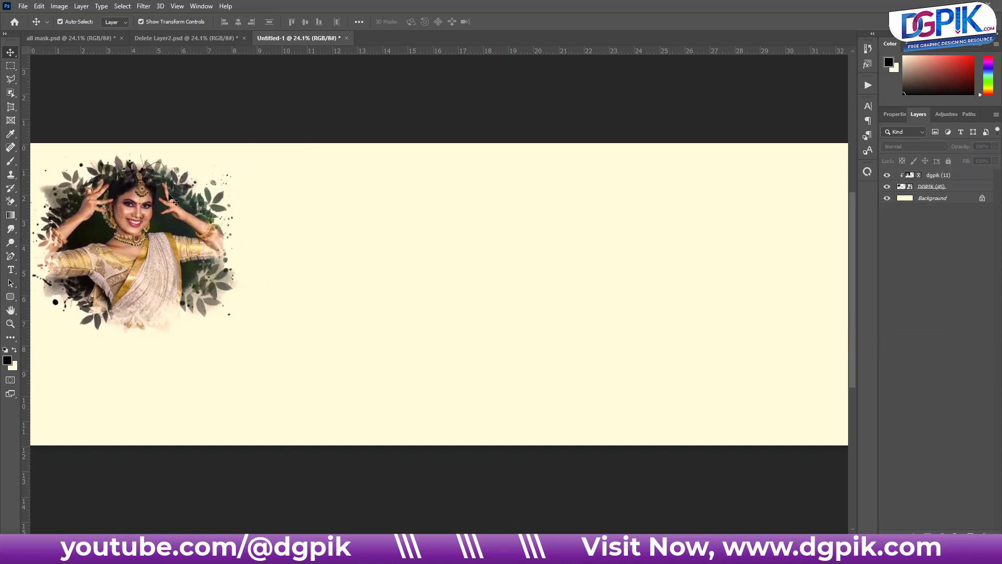
click(158, 252)
drag(194, 243, 200, 243)
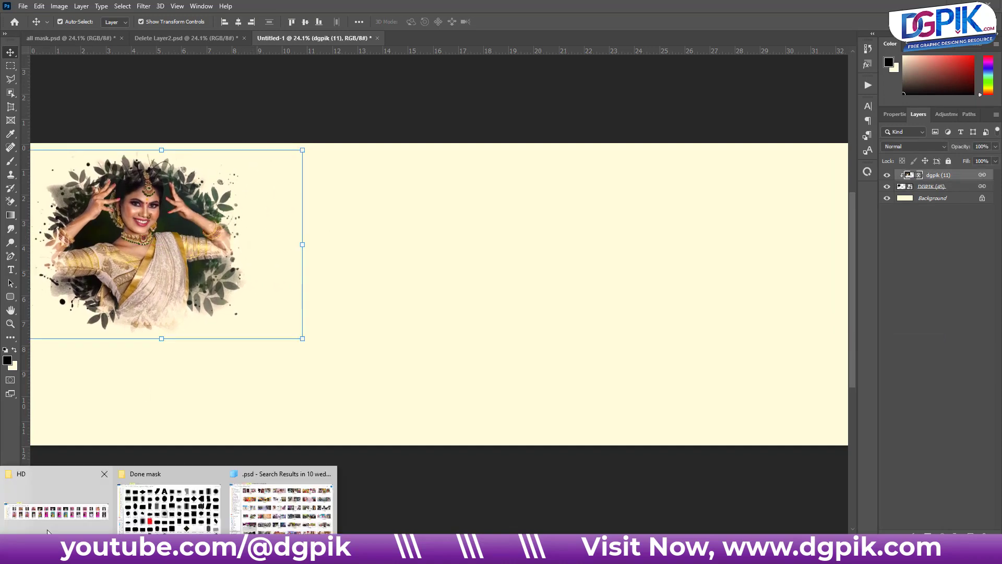
Add the DGPIK (37) five-bar mask, scaled down and placed beside the bride
click(145, 506)
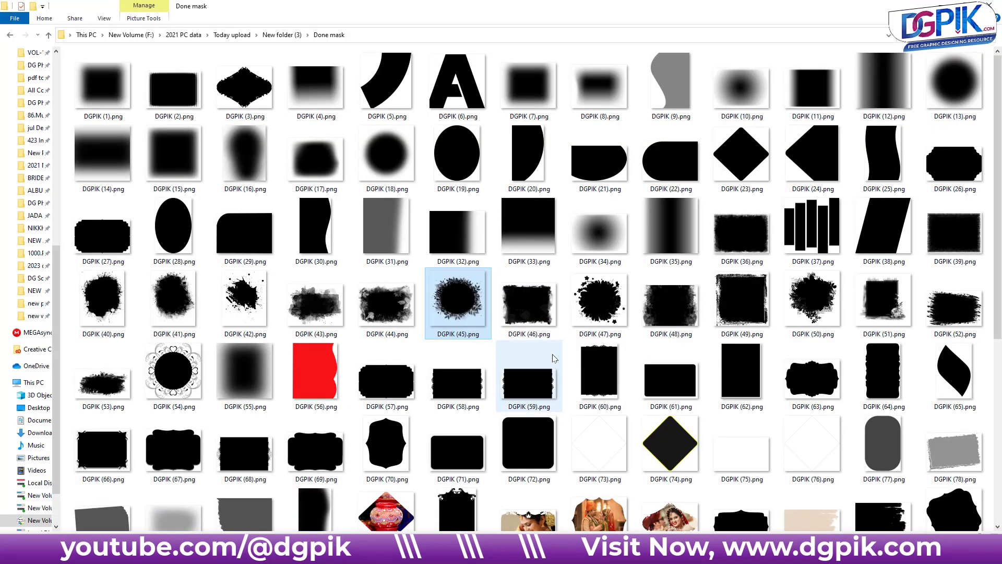
mouse_move(813, 227)
mouse_down()
mouse_move(269, 519)
mouse_move(407, 269)
mouse_up()
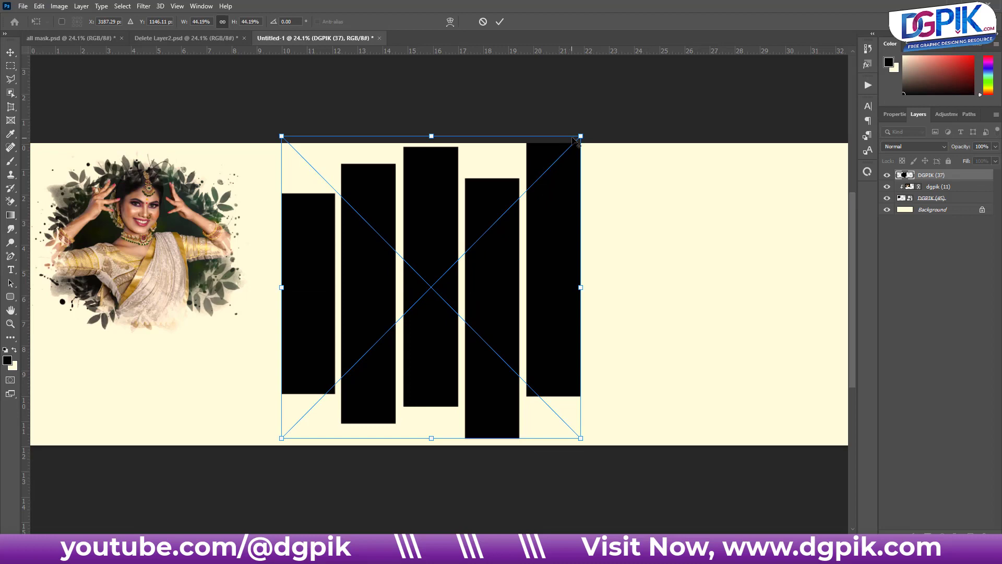
drag(576, 141, 514, 201)
mouse_move(473, 306)
mouse_down()
mouse_move(392, 256)
mouse_move(387, 264)
mouse_up()
click(502, 21)
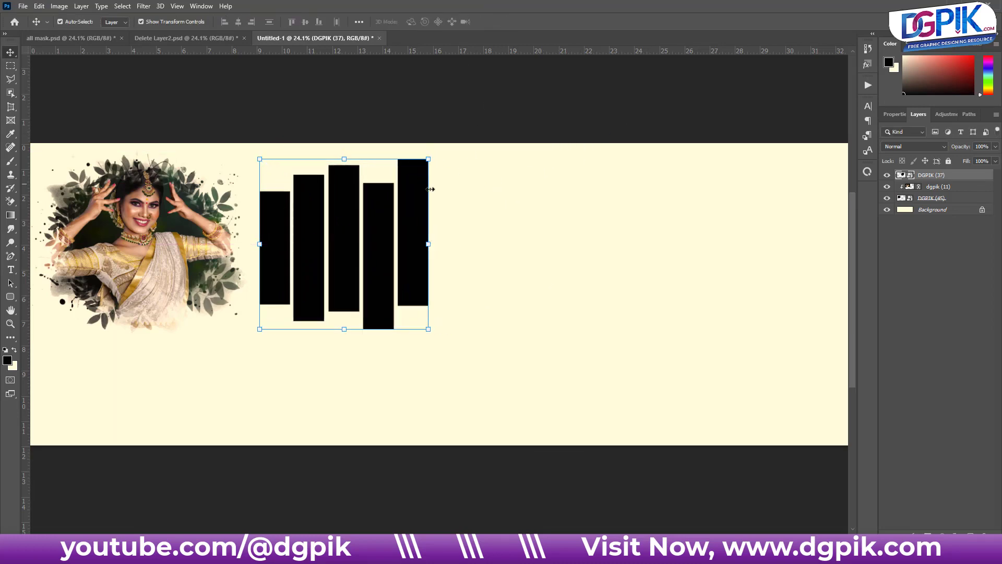
Duplicate the bars mask to the right and rotate the copy 90° into horizontal bars
drag(418, 209, 608, 200)
key(ctrl+t)
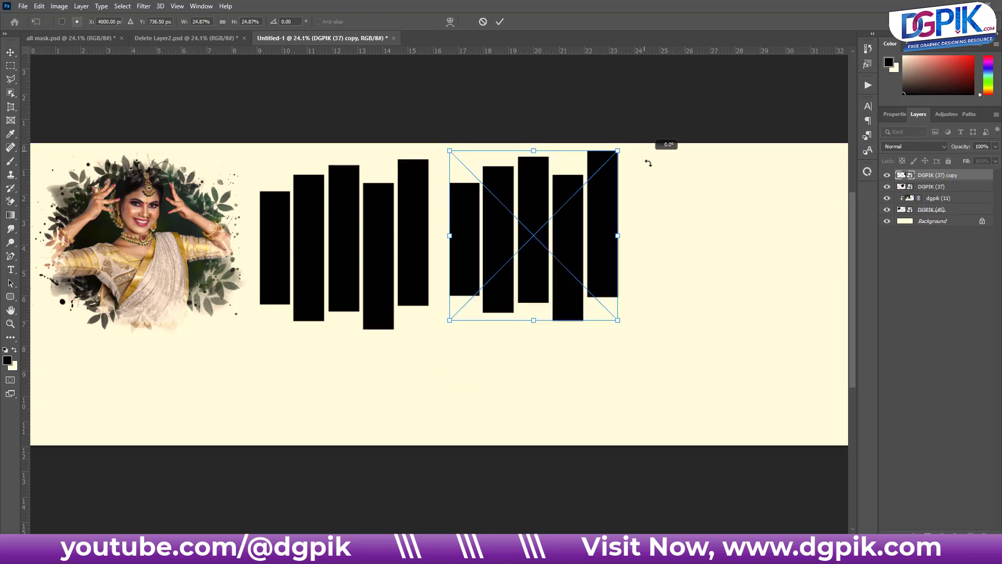
drag(649, 163, 604, 322)
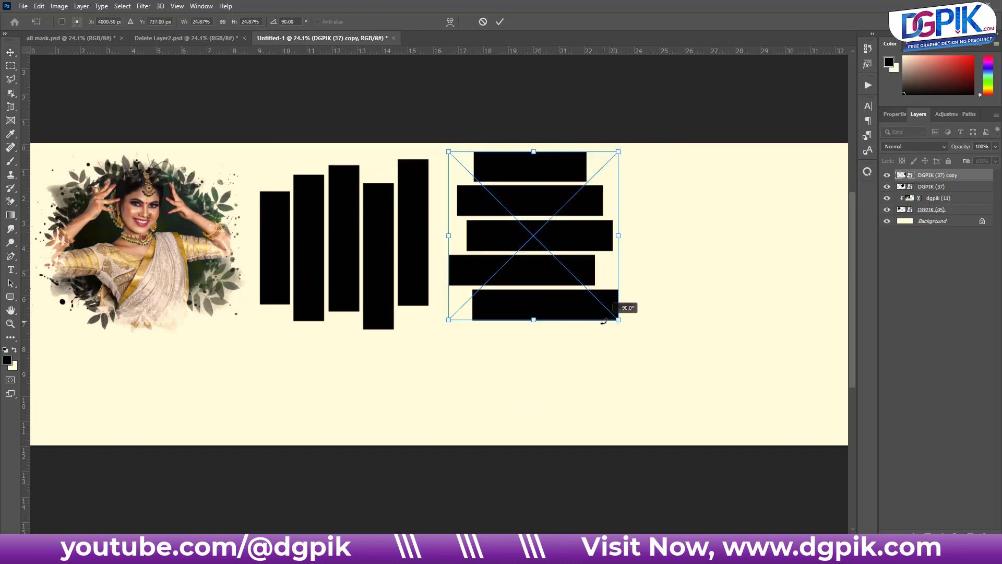
click(501, 22)
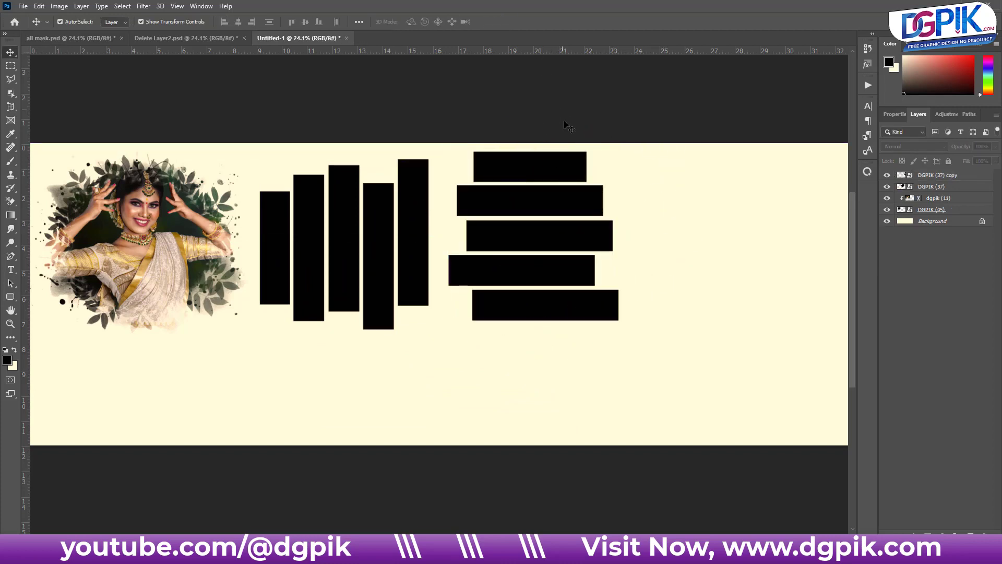
click(419, 223)
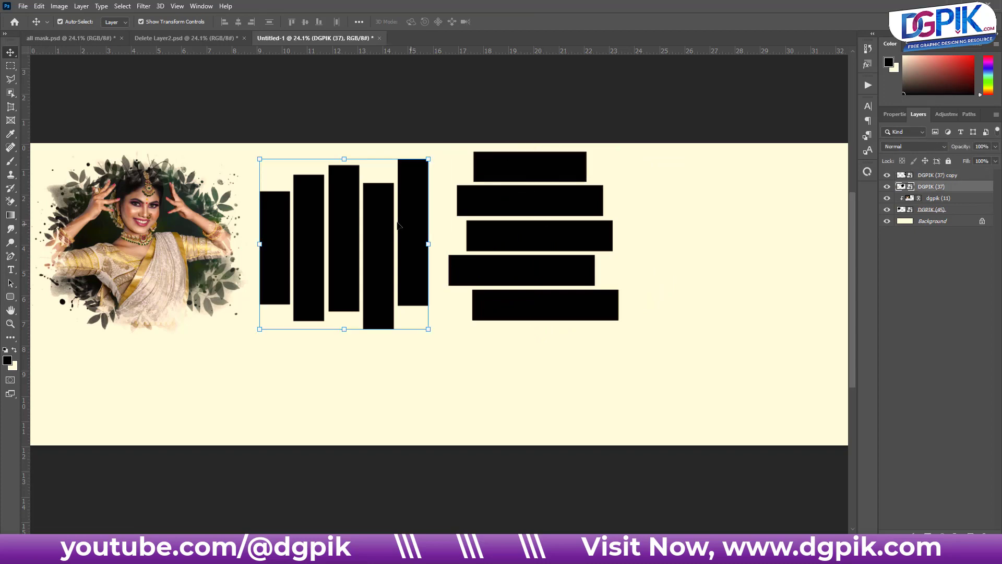
Place dgpik (13).jpeg as a linked photo over the bars and clip it into the vertical bars
click(22, 6)
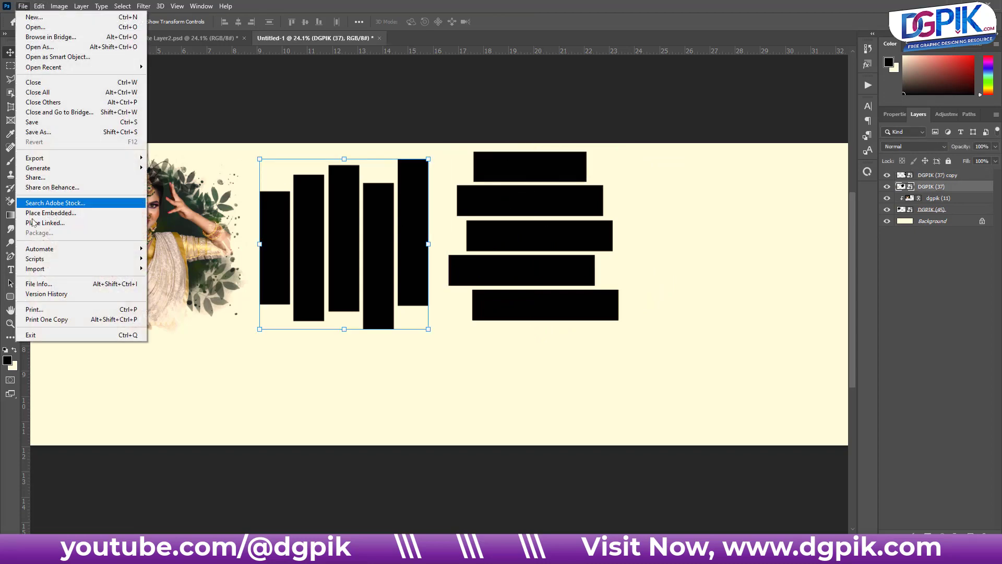
click(47, 223)
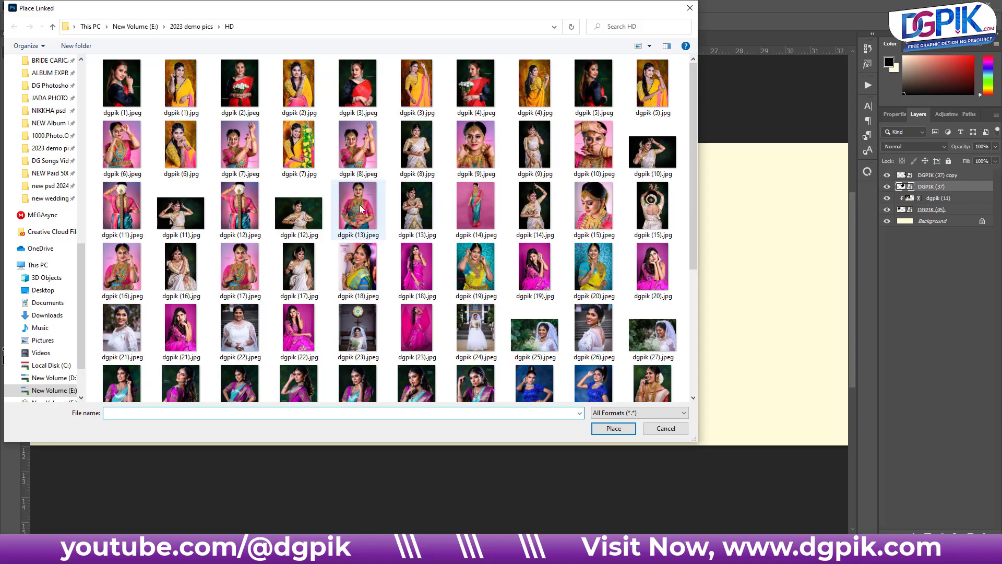
double_click(358, 206)
drag(455, 181, 378, 181)
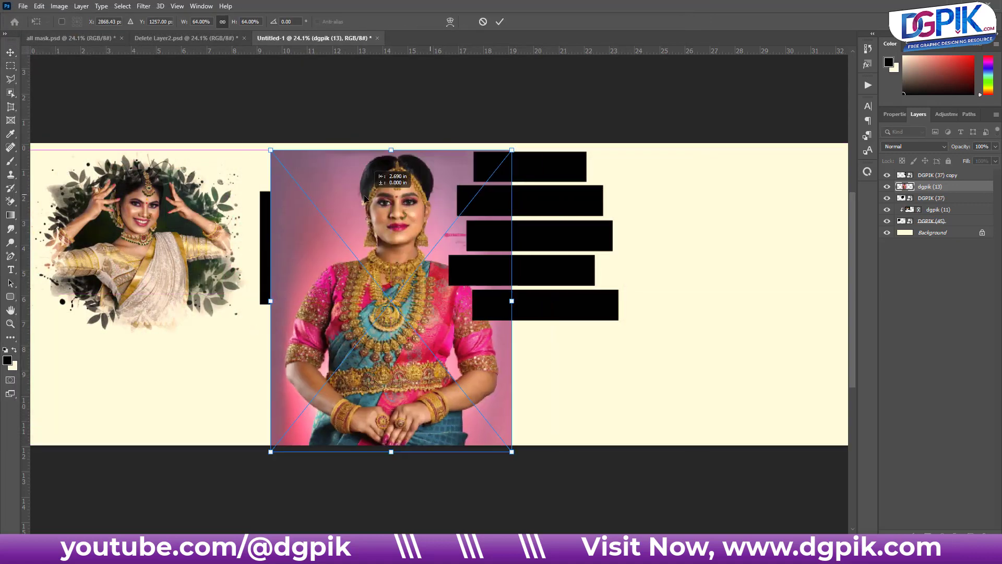
key(Return)
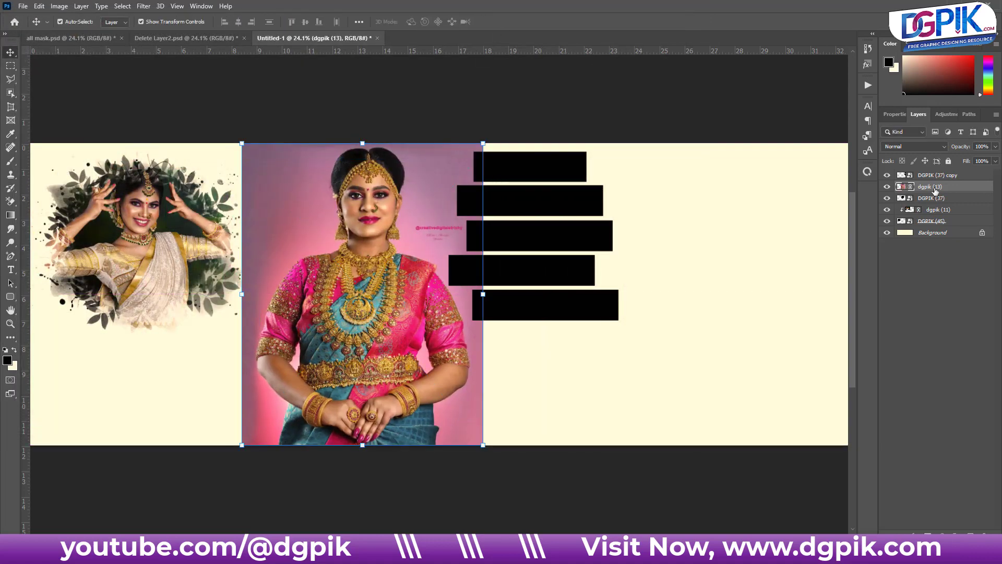
right_click(949, 188)
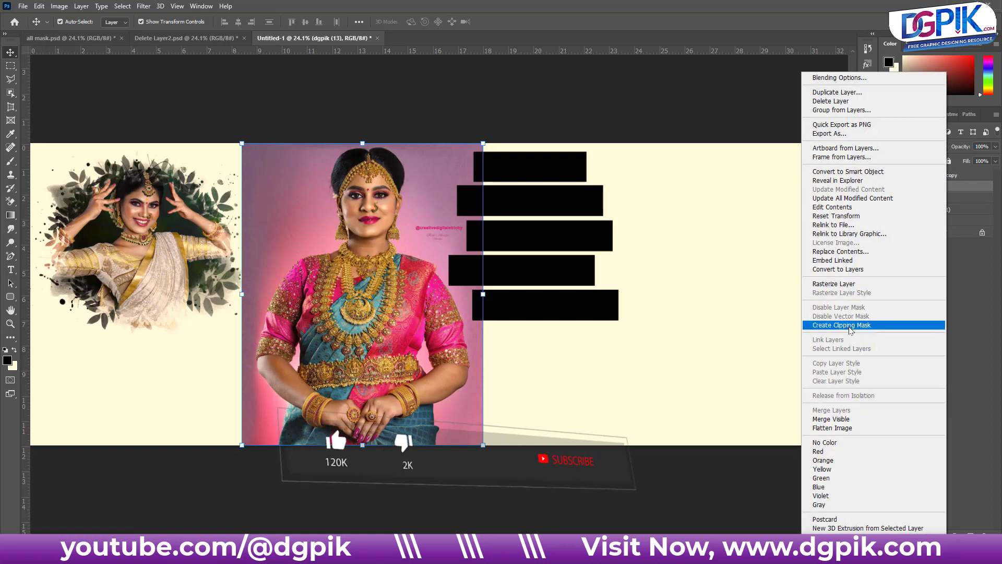
click(842, 321)
Scale the clipped photo down to fit the bars, then delete the duplicate black-bars copy layer
key(ctrl+t)
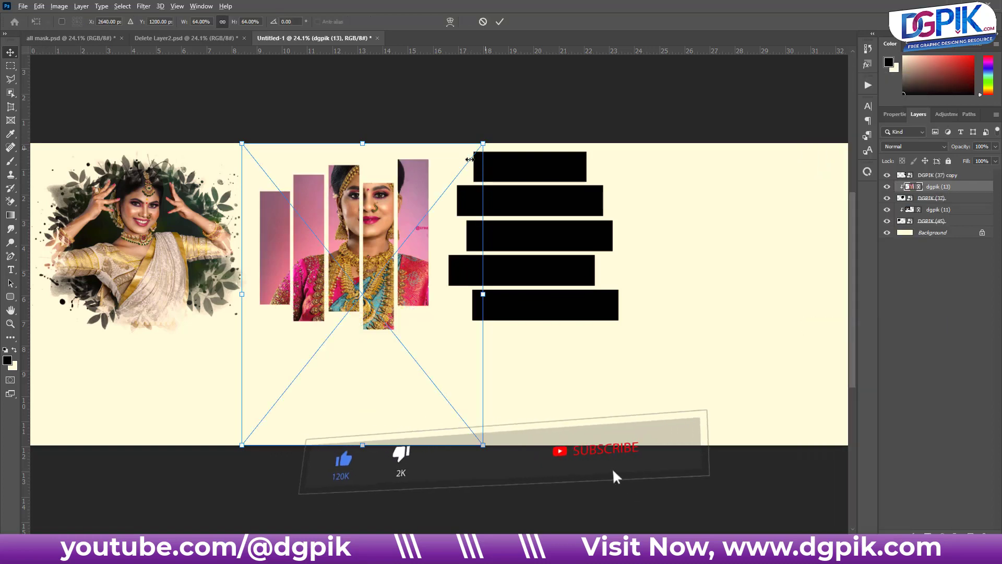
drag(483, 143, 465, 167)
drag(433, 245, 418, 228)
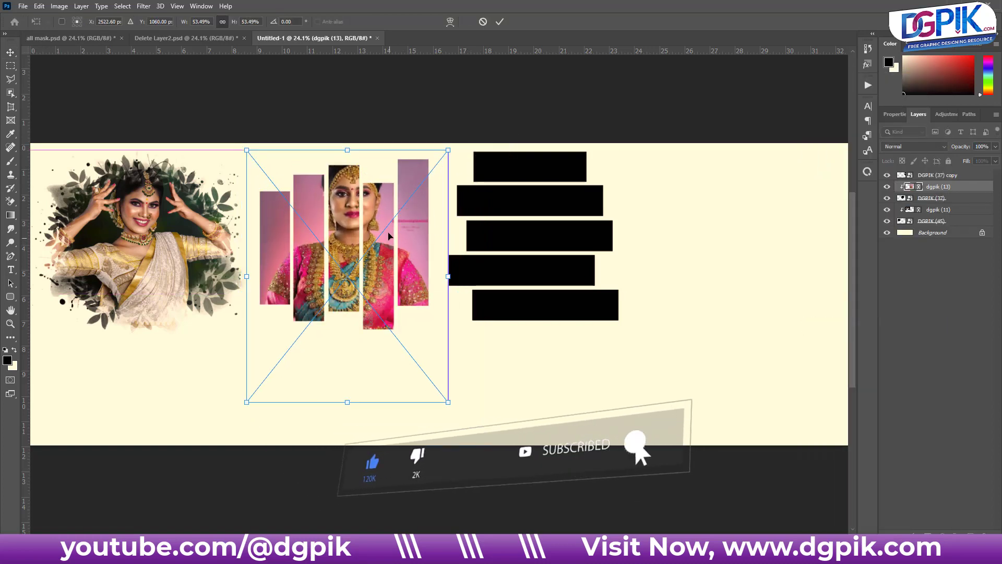
drag(452, 300, 392, 264)
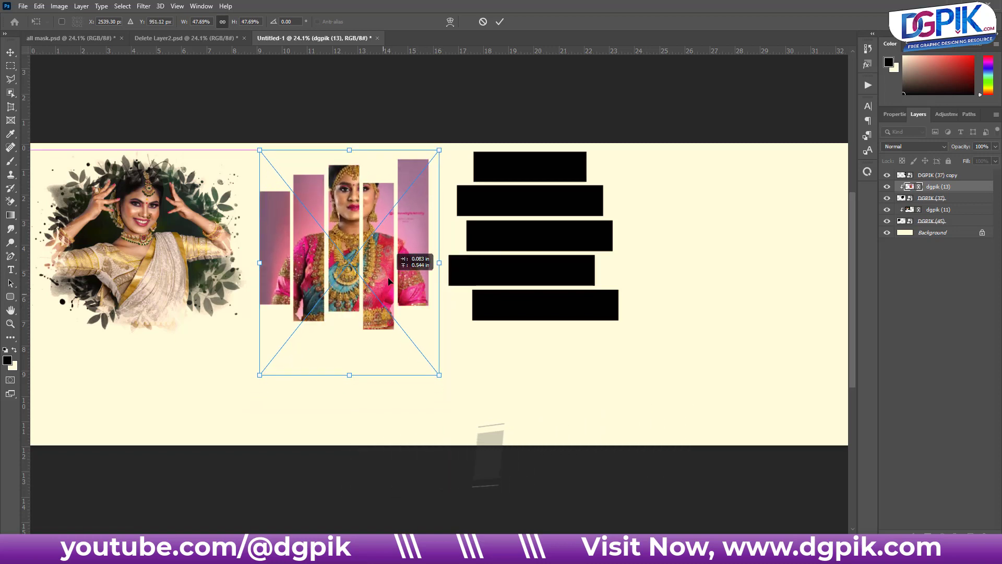
click(501, 22)
click(566, 228)
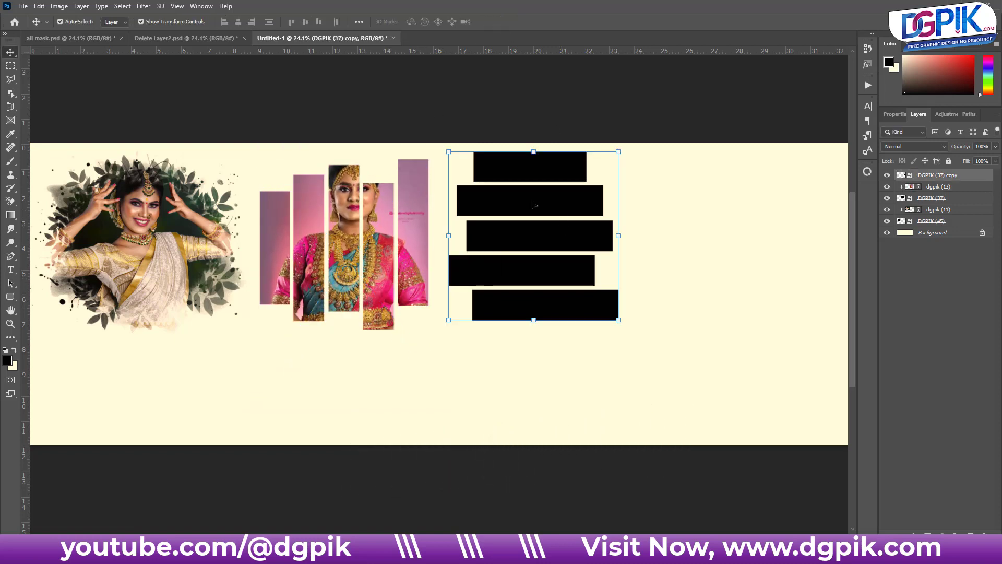
key(Delete)
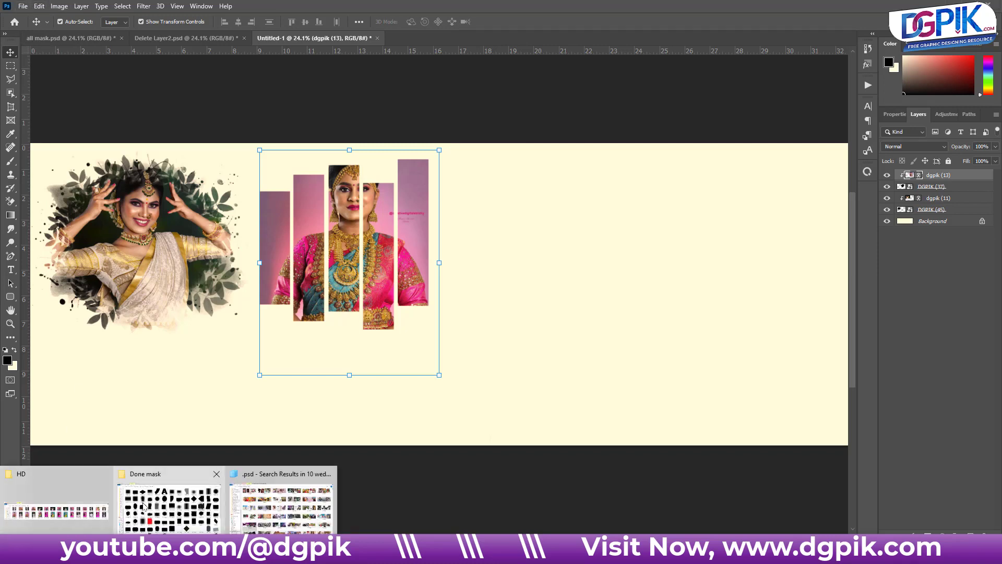
Add a leaf shape from the mask folder, enlarged, right of the strips and tilted about 10°
click(147, 504)
drag(811, 235, 394, 385)
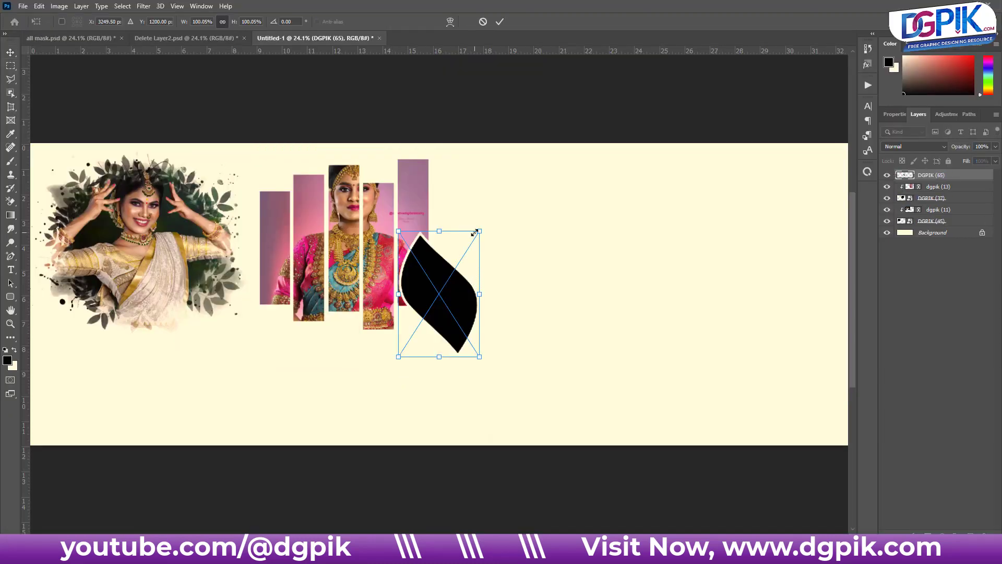
drag(475, 232, 497, 203)
drag(429, 320, 499, 294)
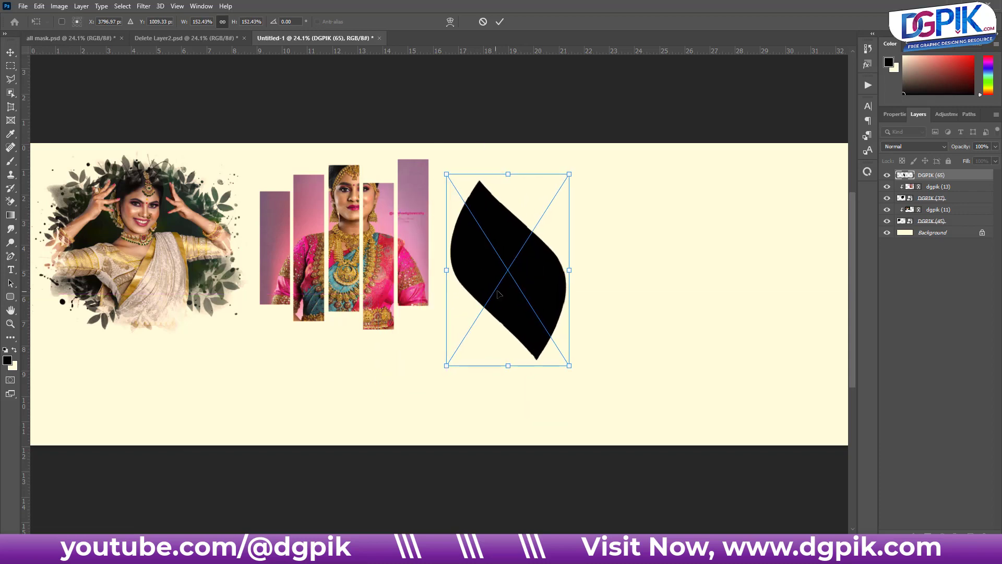
drag(566, 166, 589, 186)
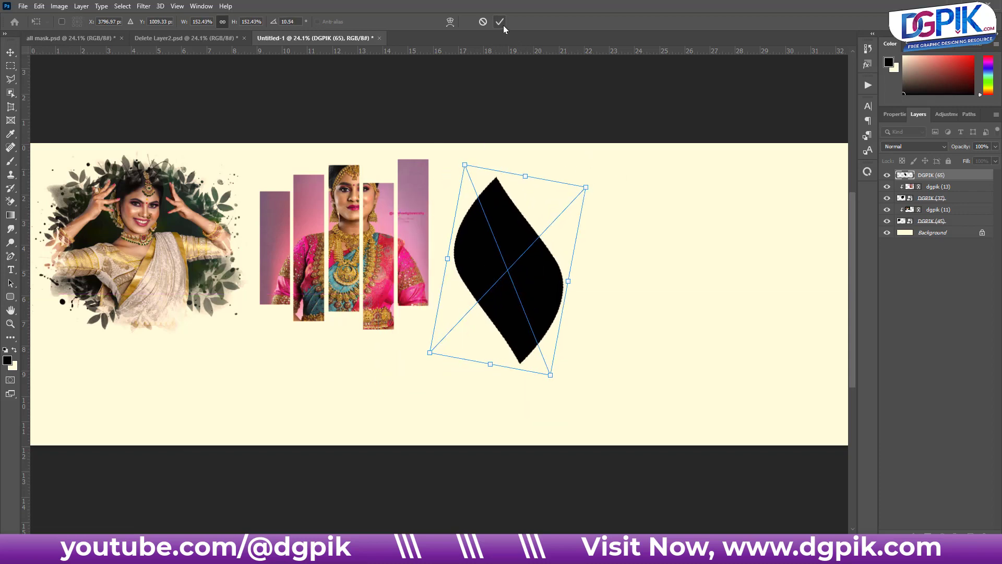
click(501, 22)
Place the yellow-saree dgpik (4) photo as a linked file, sized over the leaf
click(23, 5)
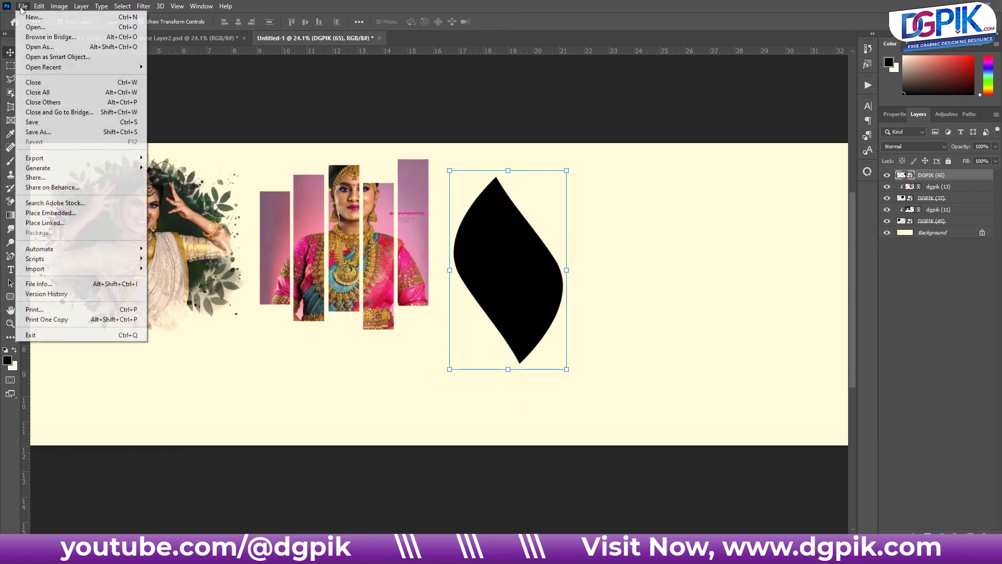
click(44, 223)
double_click(594, 209)
drag(540, 141, 512, 183)
drag(485, 239, 552, 233)
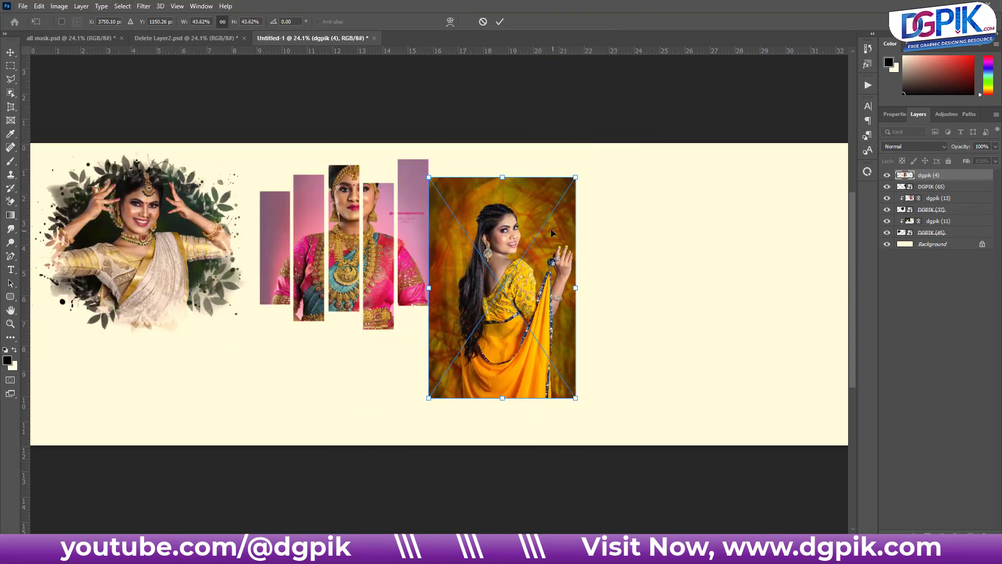
key(Return)
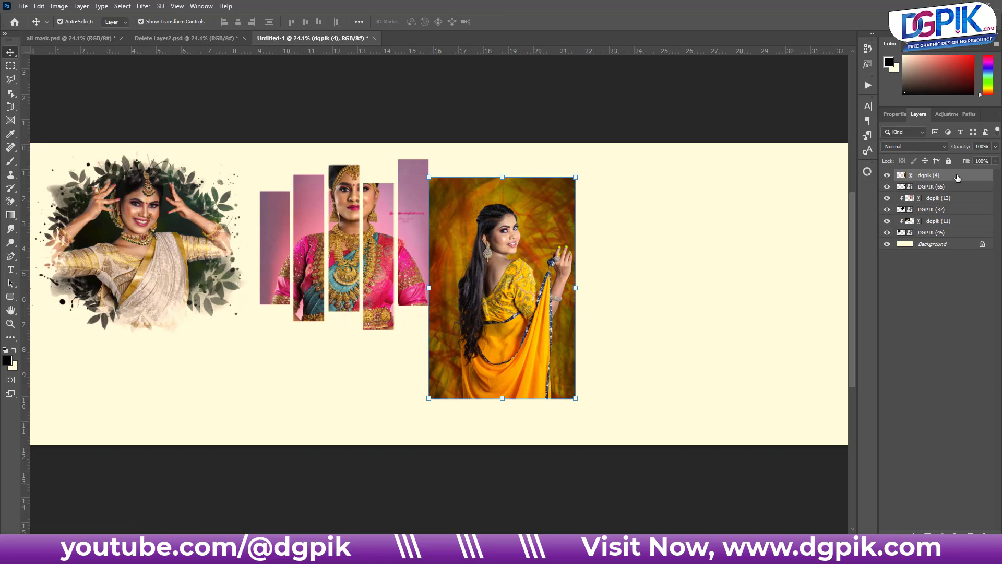
Clip the yellow-saree photo into the leaf shape and nudge it up inside
right_click(958, 178)
click(860, 325)
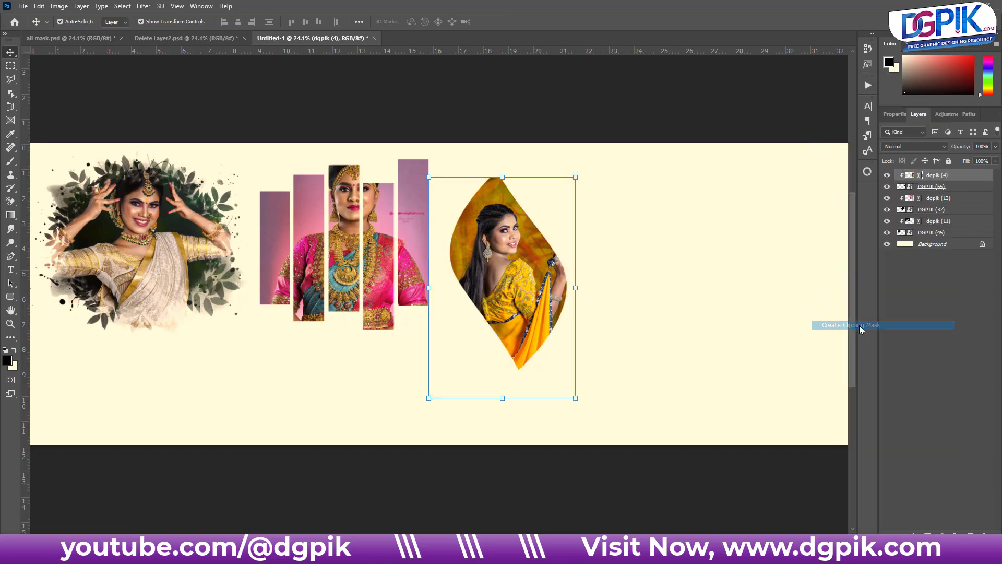
drag(531, 261, 532, 251)
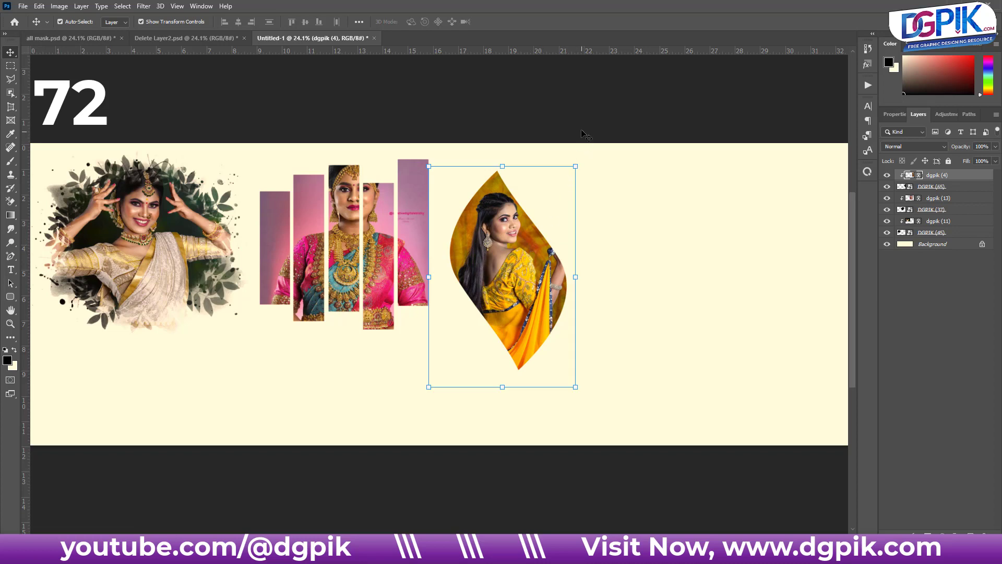
click(583, 125)
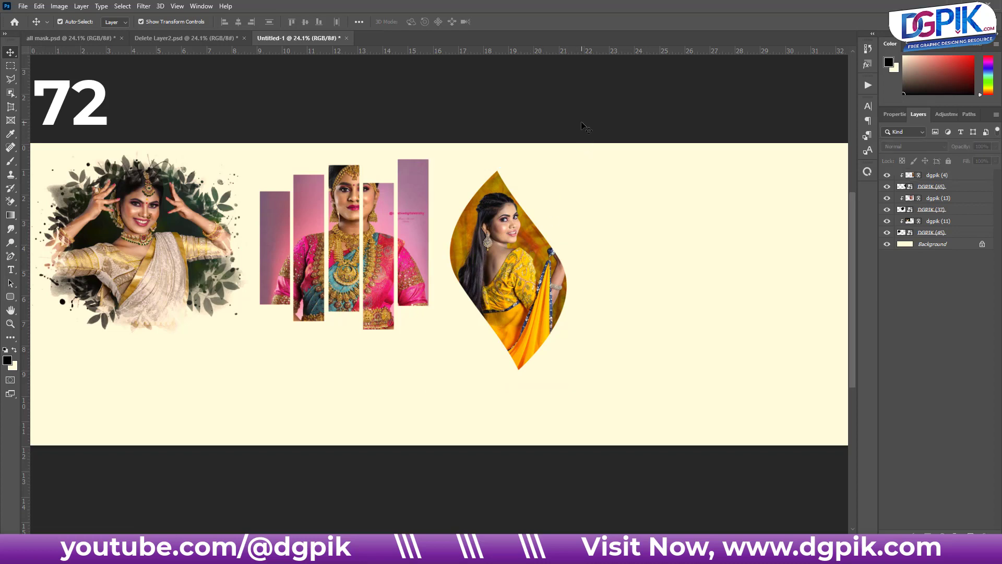
Move the leaf frame and its photo together up-left, then switch to Delete Layer2.psd
click(533, 268)
ctrl+click(932, 188)
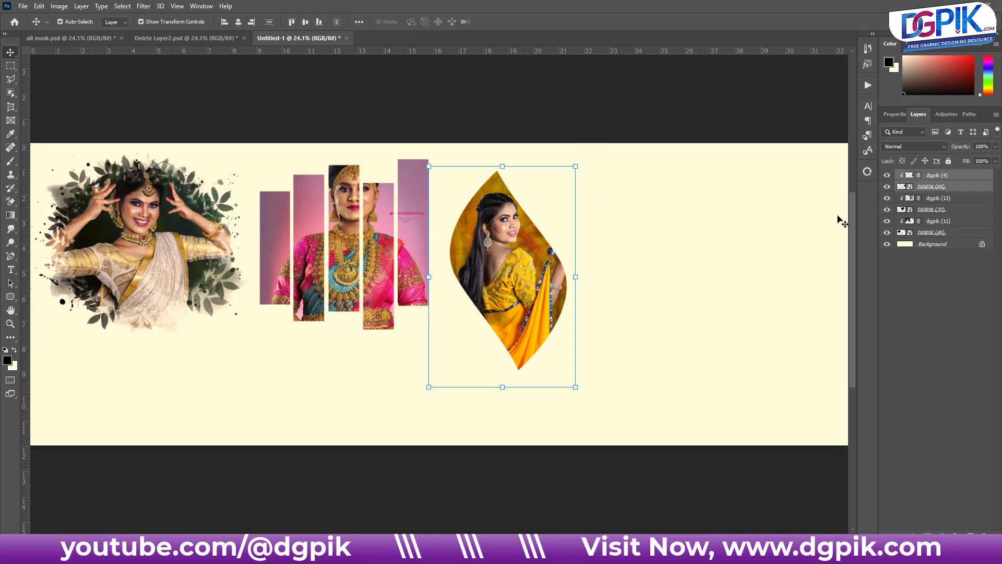
drag(555, 282, 545, 274)
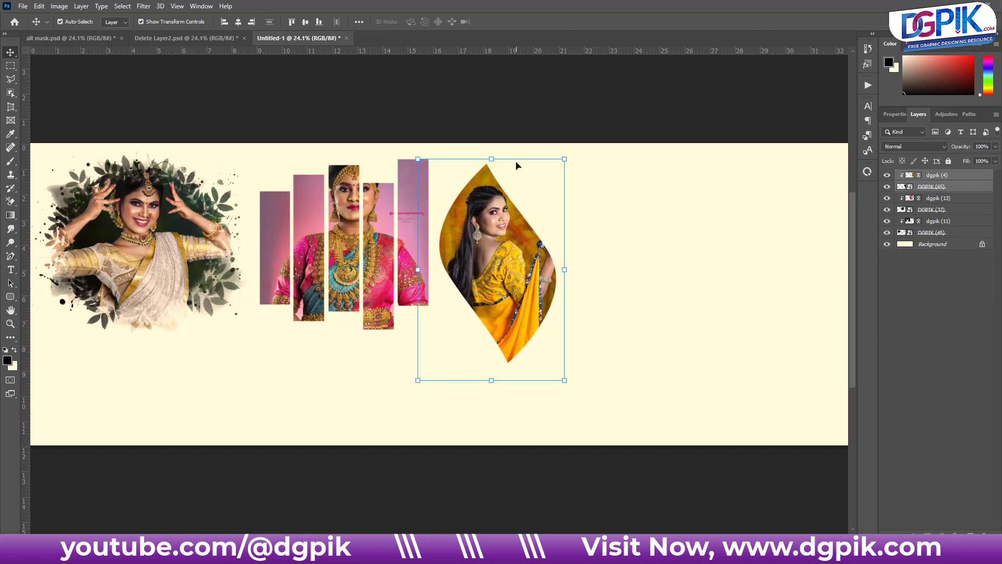
click(523, 128)
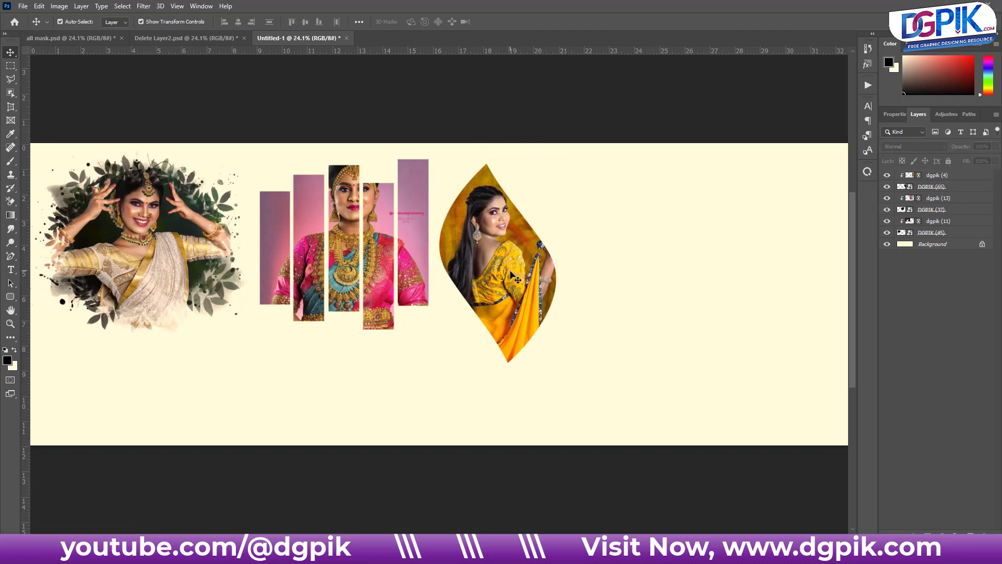
click(170, 38)
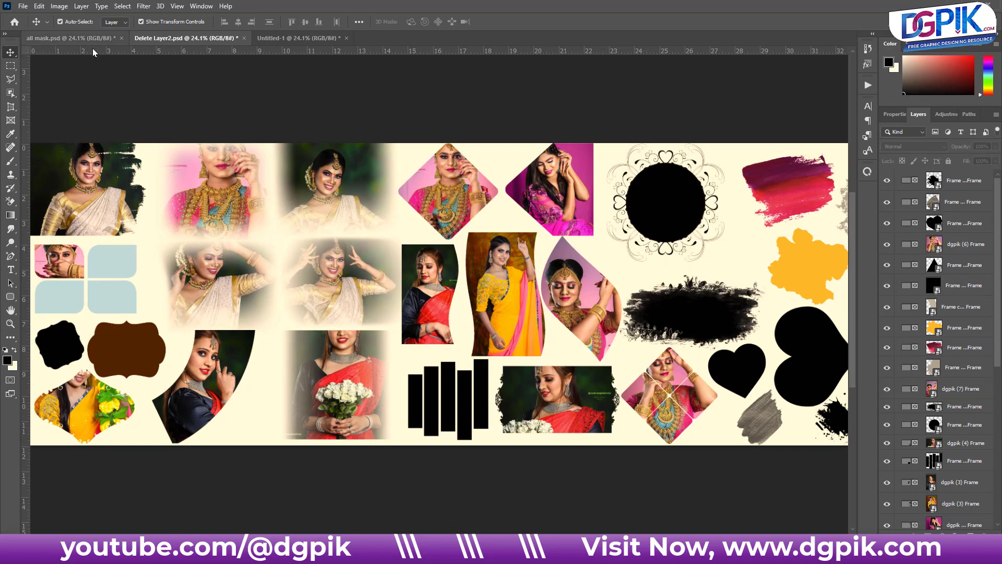
Inspect the all mask.psd collage by zooming and panning, ending on the whole-collage view
click(71, 38)
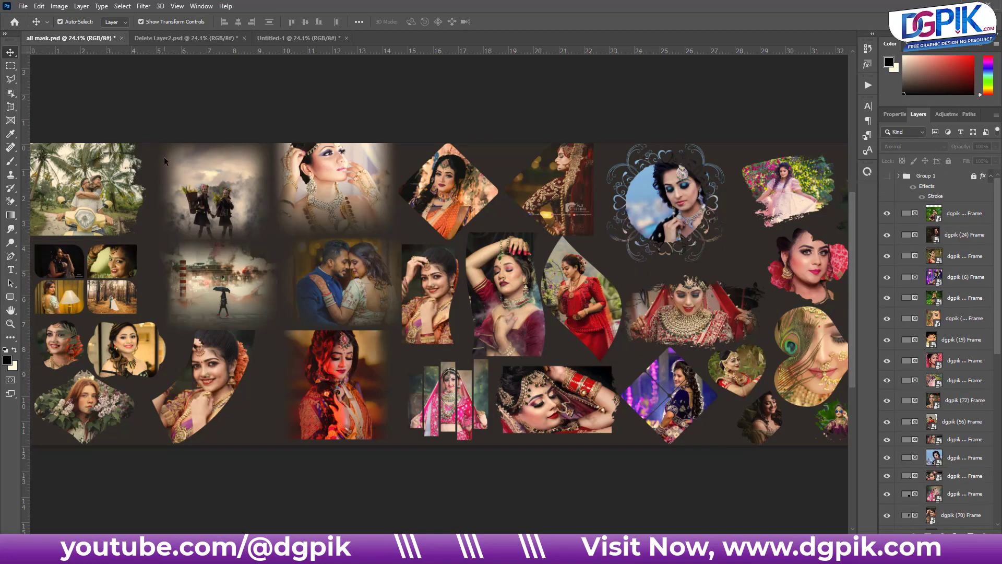
scroll(106, 163, up, 2)
scroll(131, 208, up, 5)
scroll(148, 251, down, 5)
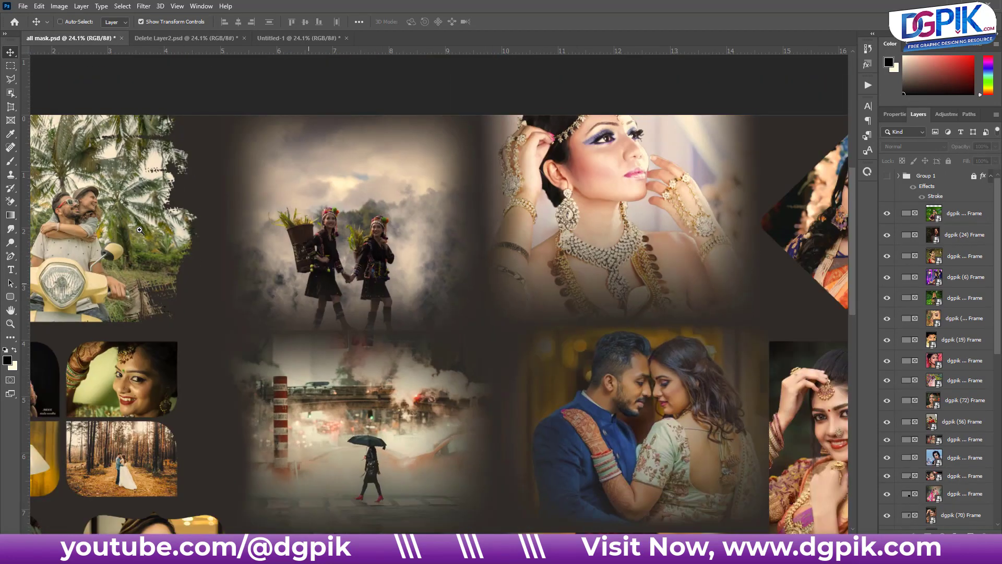
mouse_move(149, 251)
mouse_down()
mouse_move(453, 210)
mouse_move(480, 241)
mouse_move(631, 300)
mouse_up()
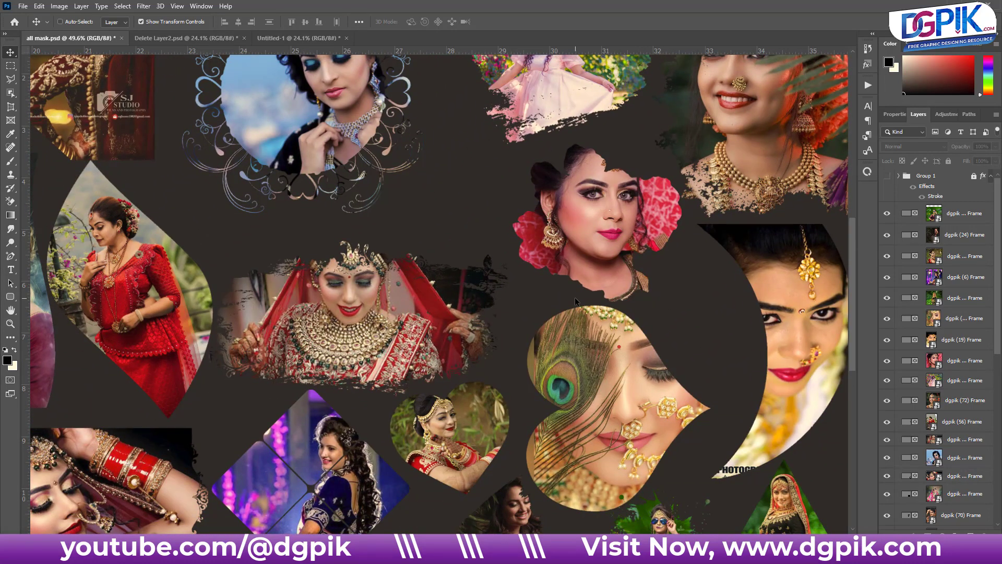
click(575, 296)
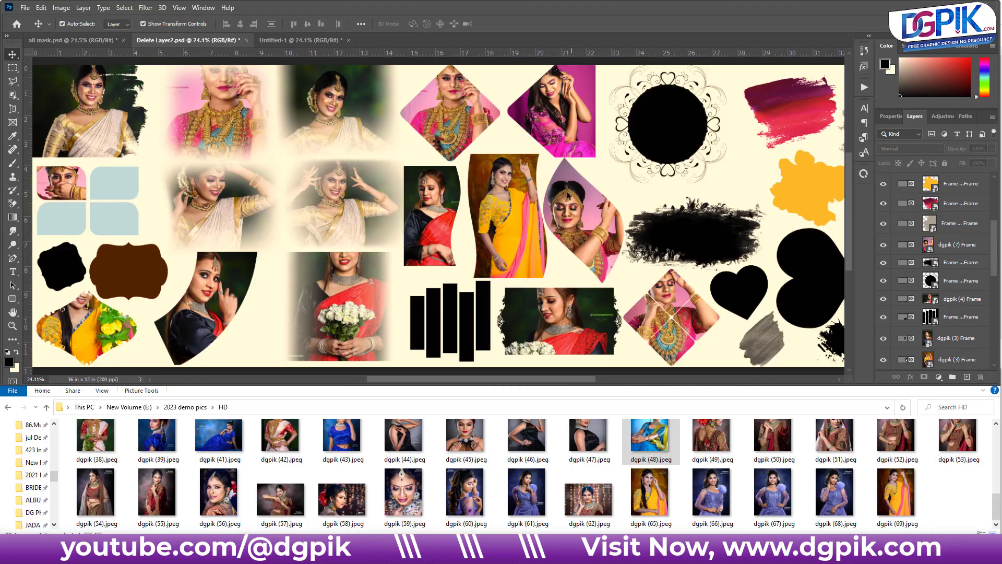
Fill the circle, small heart, large heart and crescent frames with dgpik (48) through (51)
scroll(451, 212, down, 2)
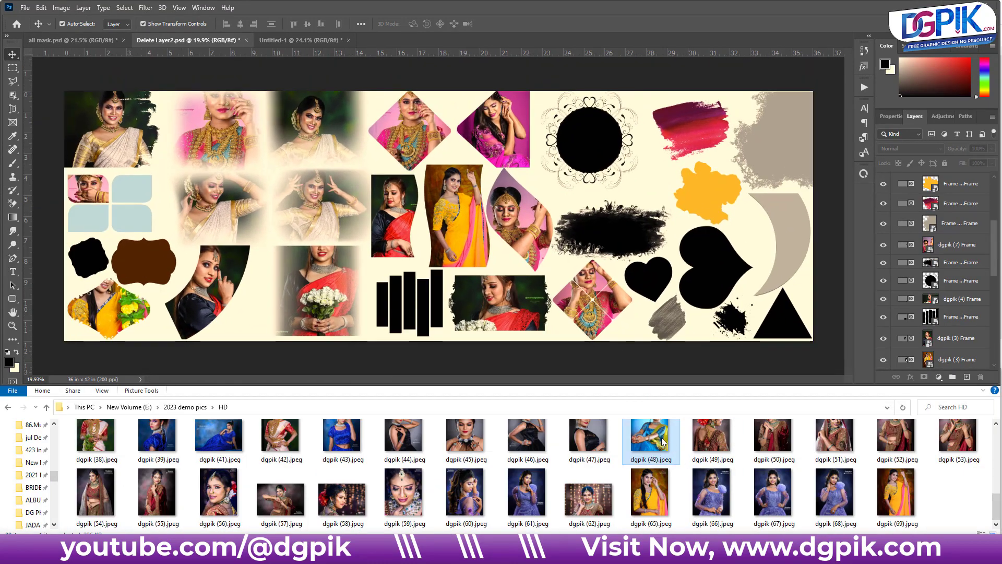
drag(584, 133, 586, 137)
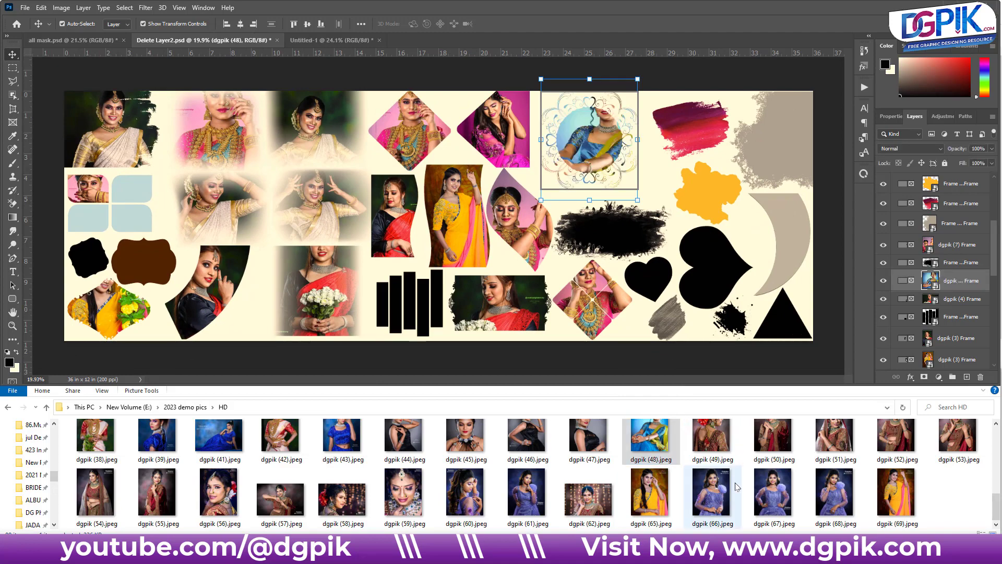
scroll(738, 486, up, 1)
drag(713, 446, 653, 280)
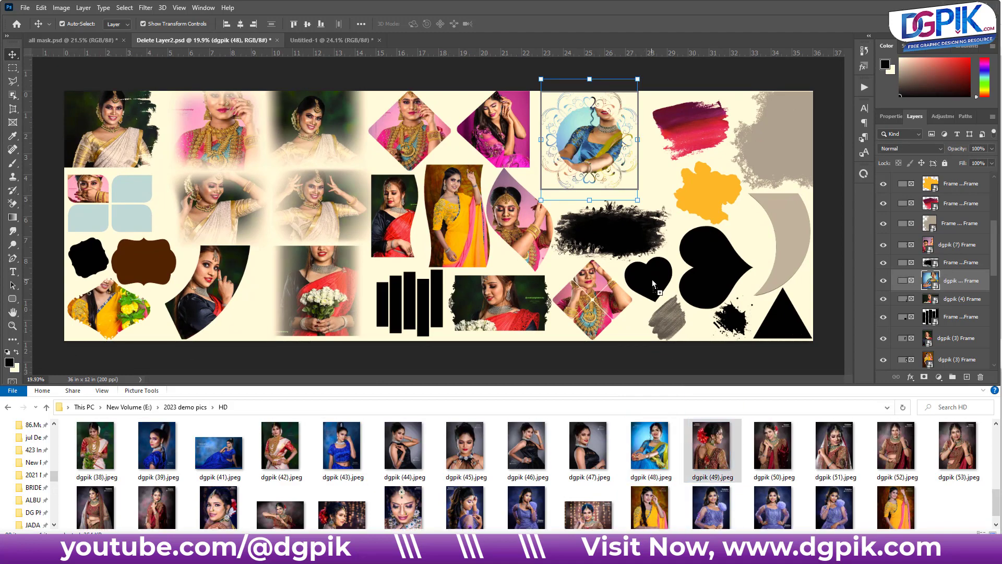
drag(773, 447, 719, 270)
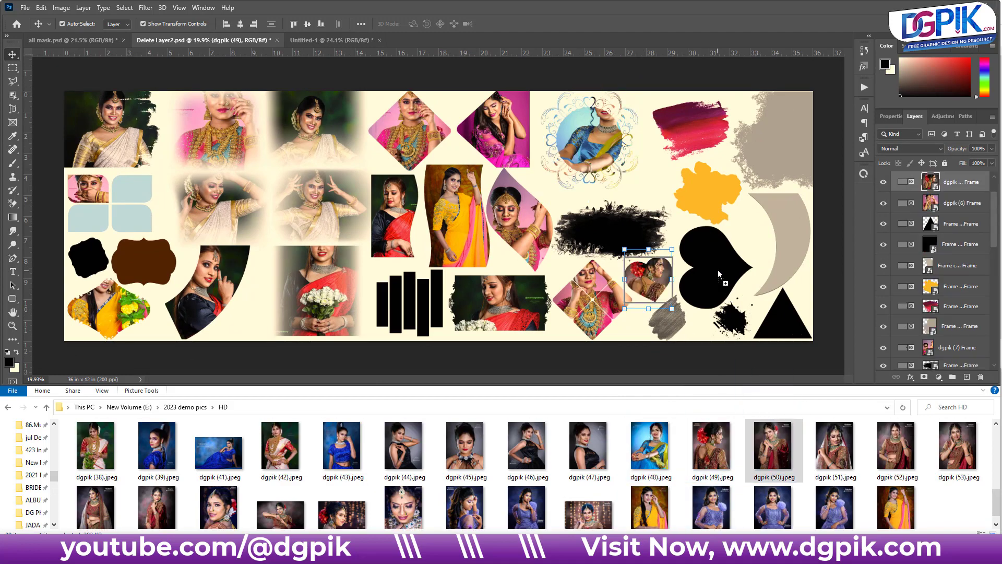
drag(823, 445, 807, 239)
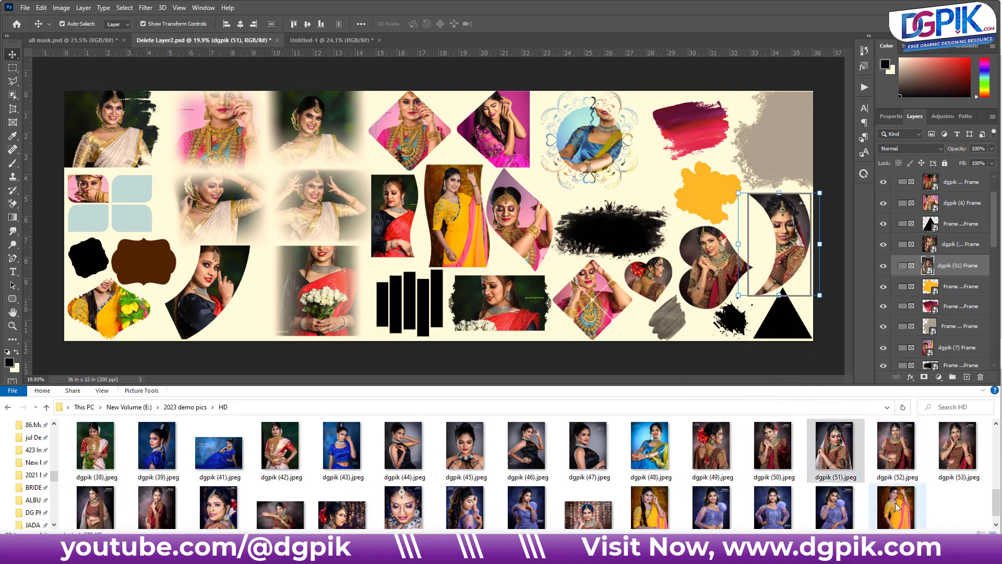
Fill the pink, yellow and black brush frames and the black triangle, using dgpik (42) for the black brush
drag(897, 505, 786, 152)
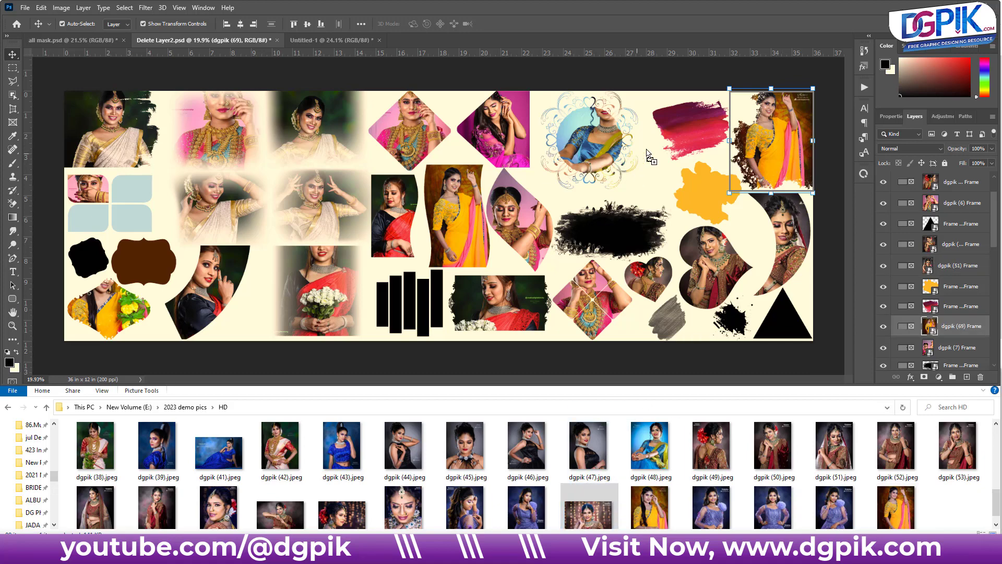
drag(593, 522, 691, 121)
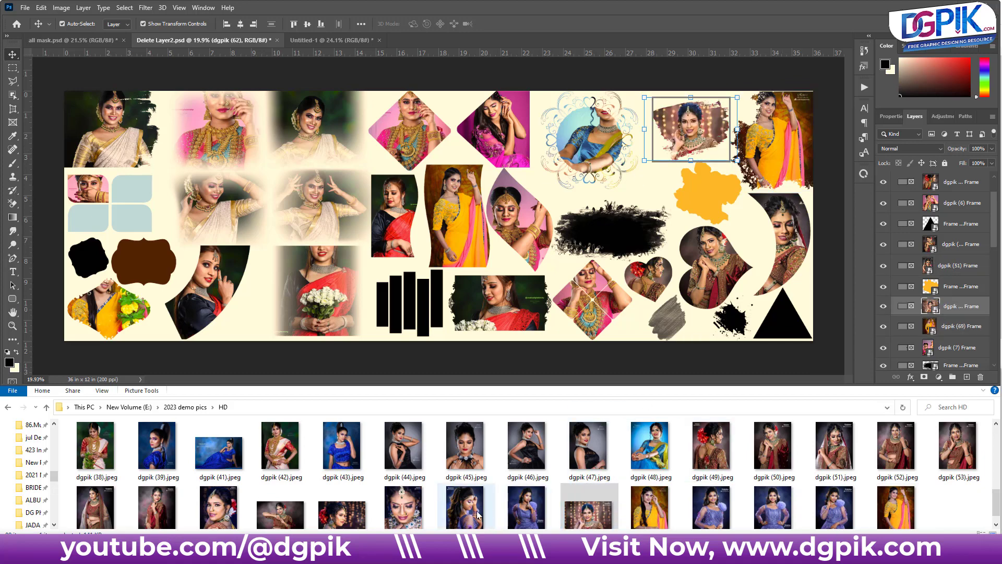
drag(466, 507, 689, 246)
drag(716, 198, 716, 200)
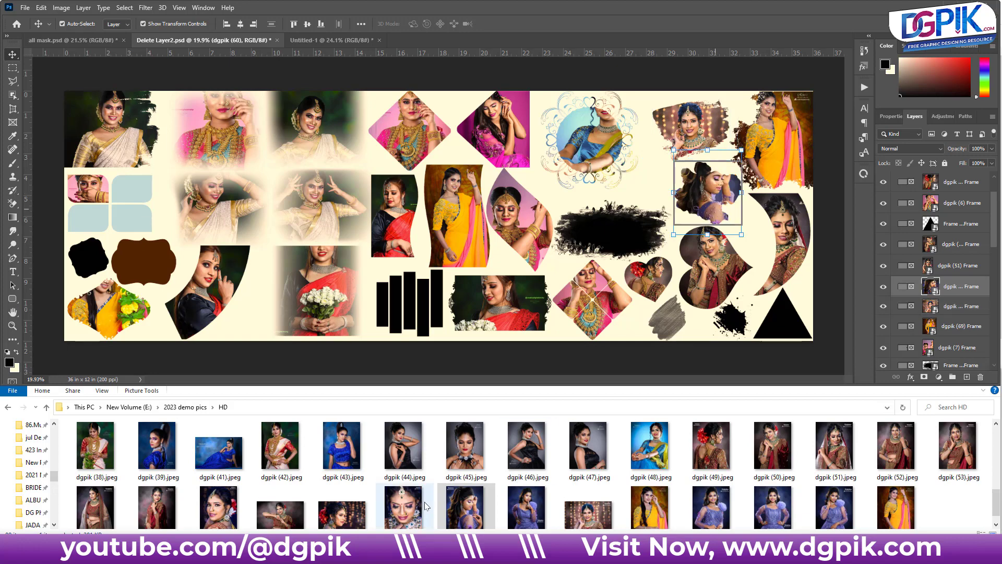
drag(414, 509, 785, 315)
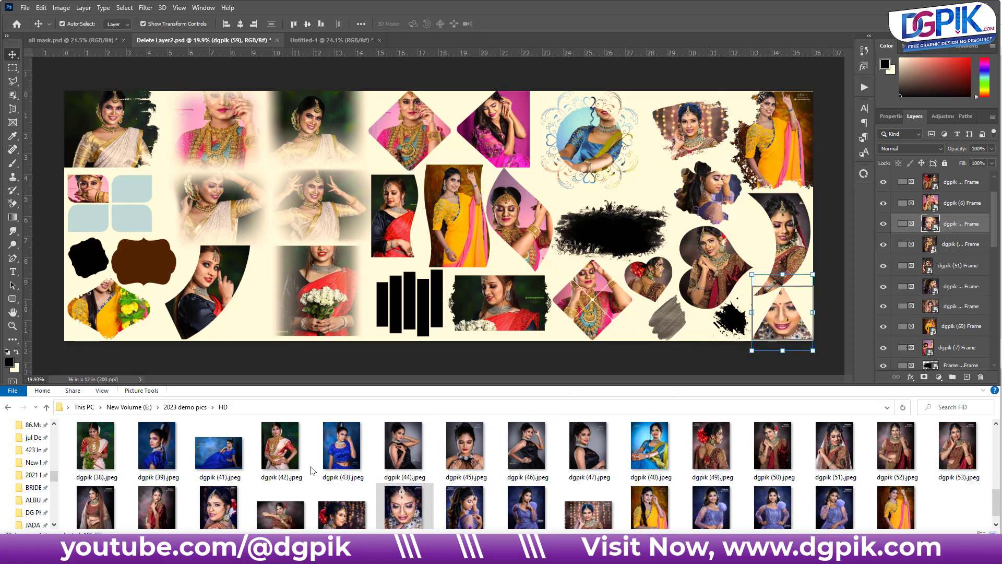
mouse_move(289, 457)
mouse_down()
mouse_move(586, 255)
mouse_move(600, 230)
mouse_up()
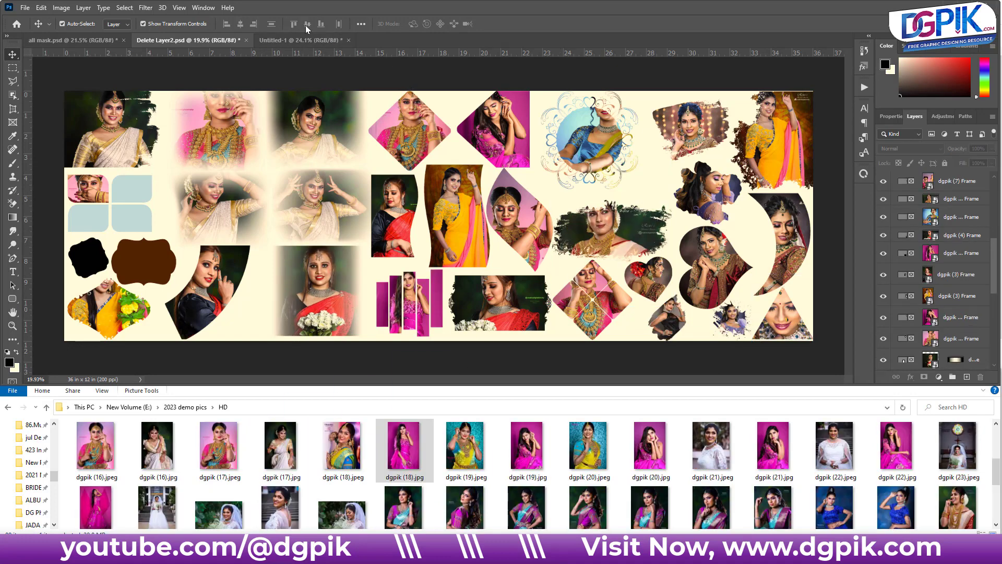
Show the Untitled-1 mask sheet, then return to the Delete Layer2.psd collage
click(302, 40)
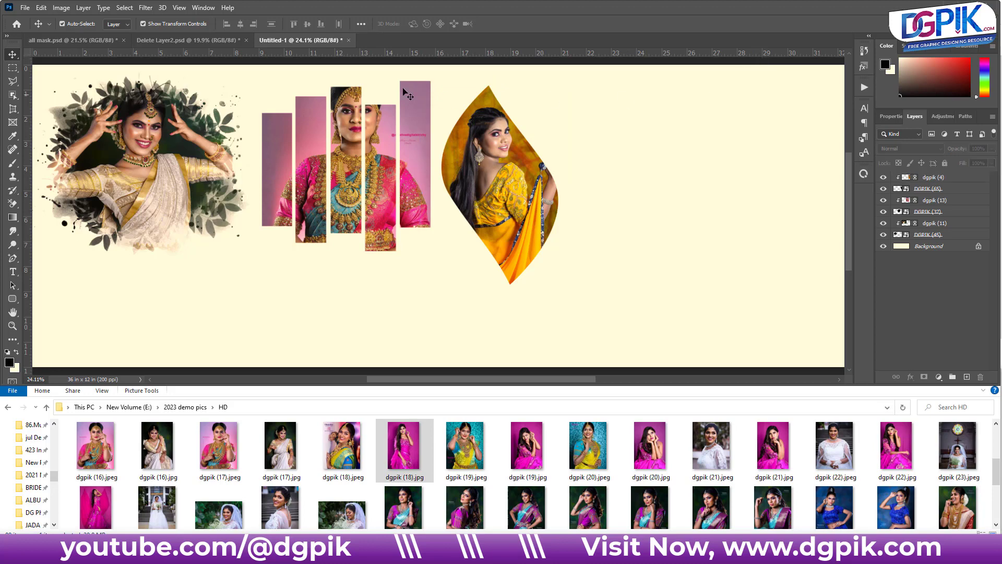
click(203, 44)
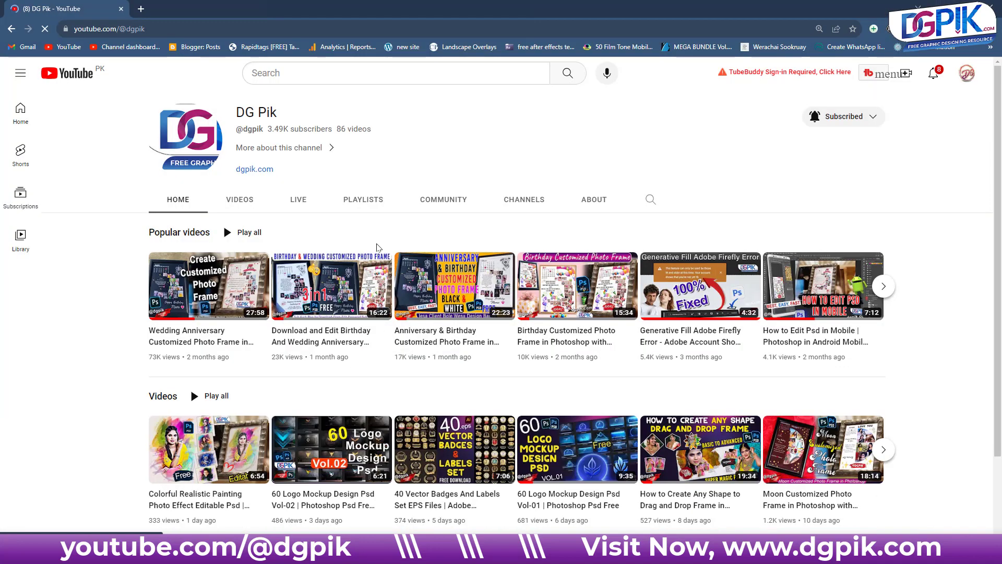
Open the DG Pik channel's Videos list and scroll through the latest uploads
scroll(527, 371, down, 2)
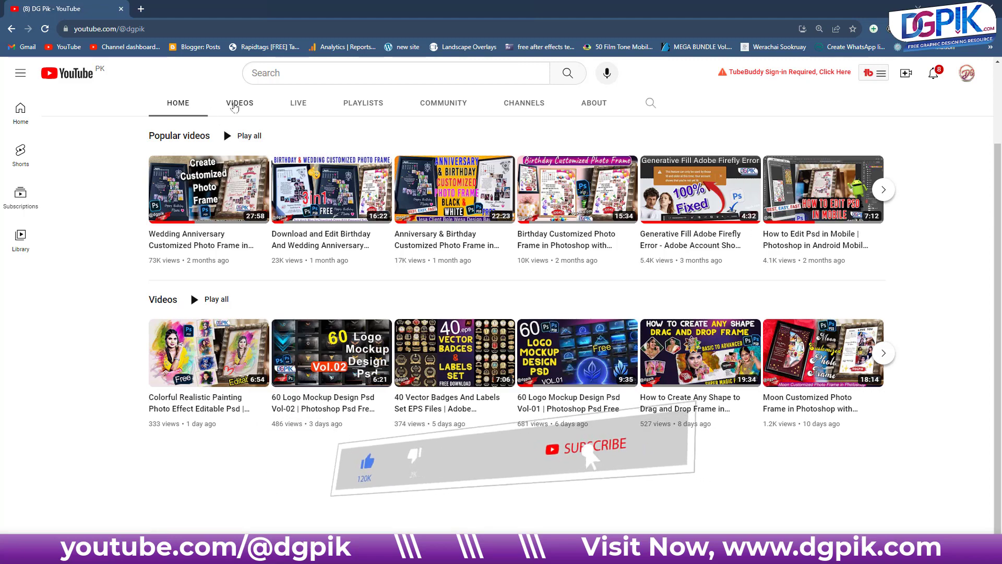
click(234, 104)
scroll(884, 275, down, 2)
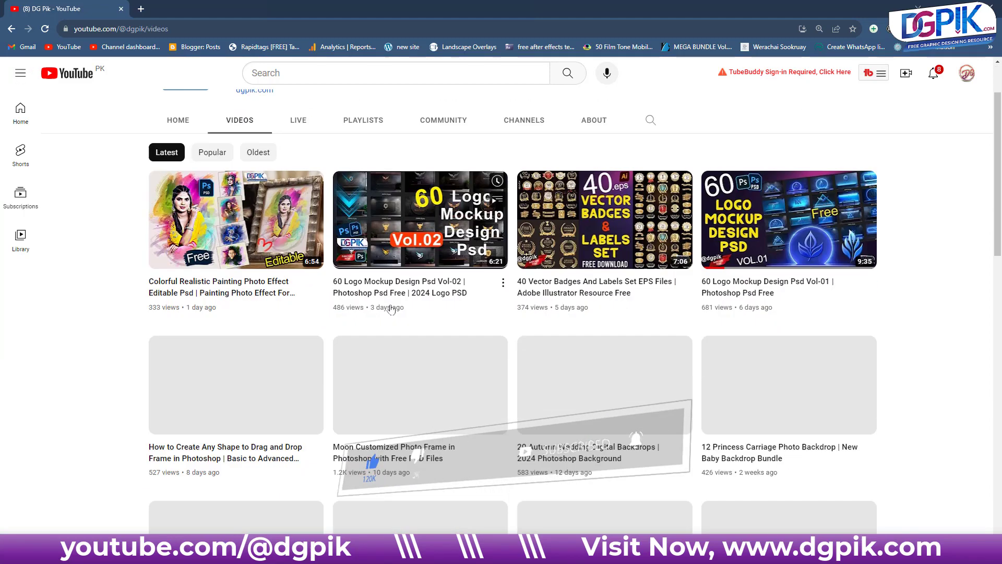
scroll(884, 276, down, 3)
scroll(895, 295, down, 1)
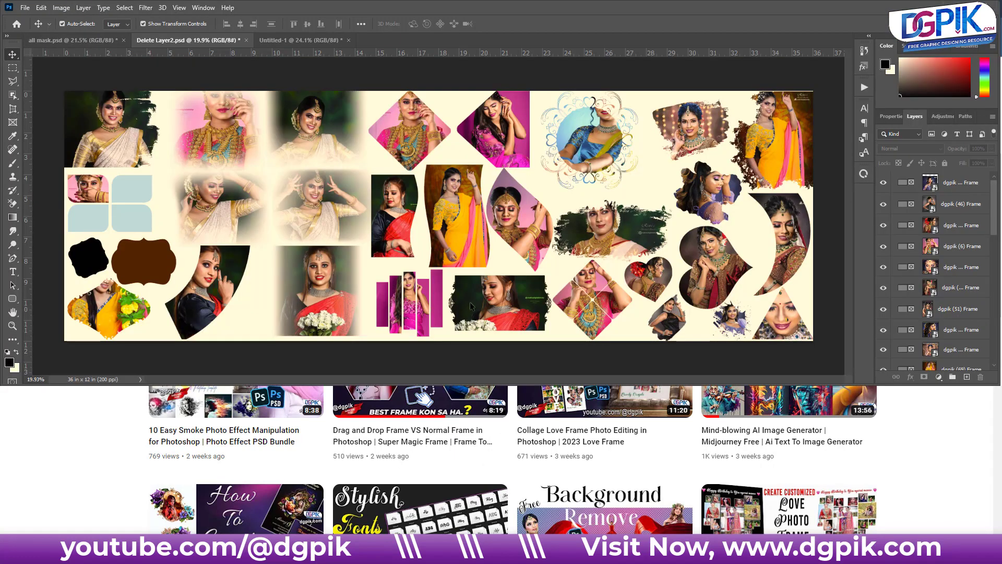
Review Untitled-1, Delete Layer2.psd and all mask.psd, minimizing the Done mask folder and then Photoshop
click(294, 40)
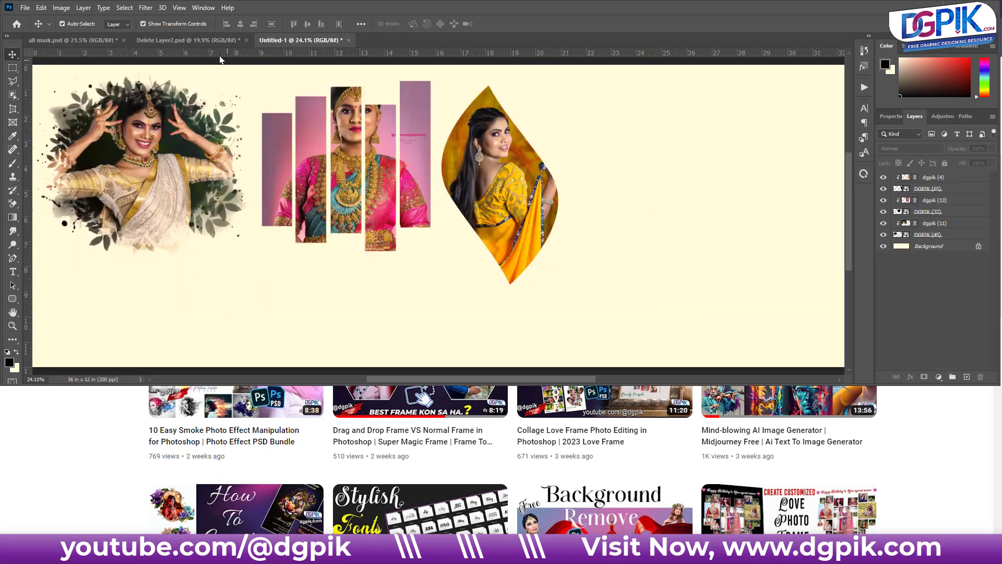
click(214, 40)
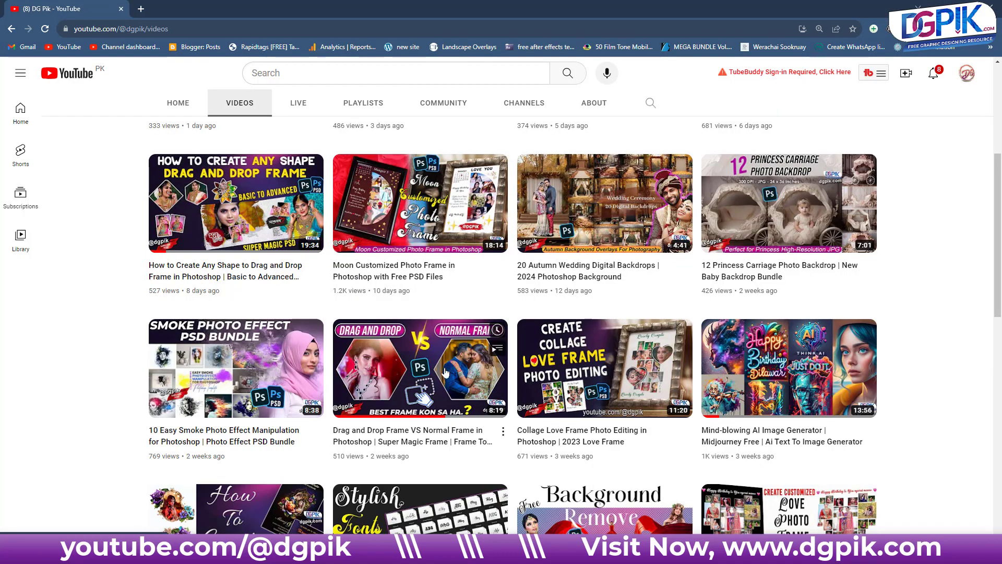
scroll(445, 372, up, 1)
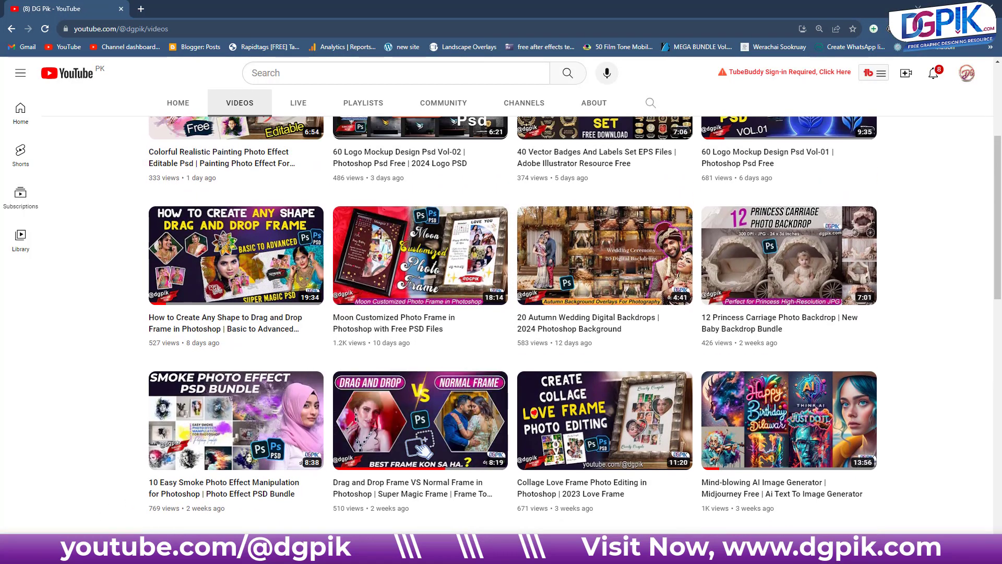
click(276, 496)
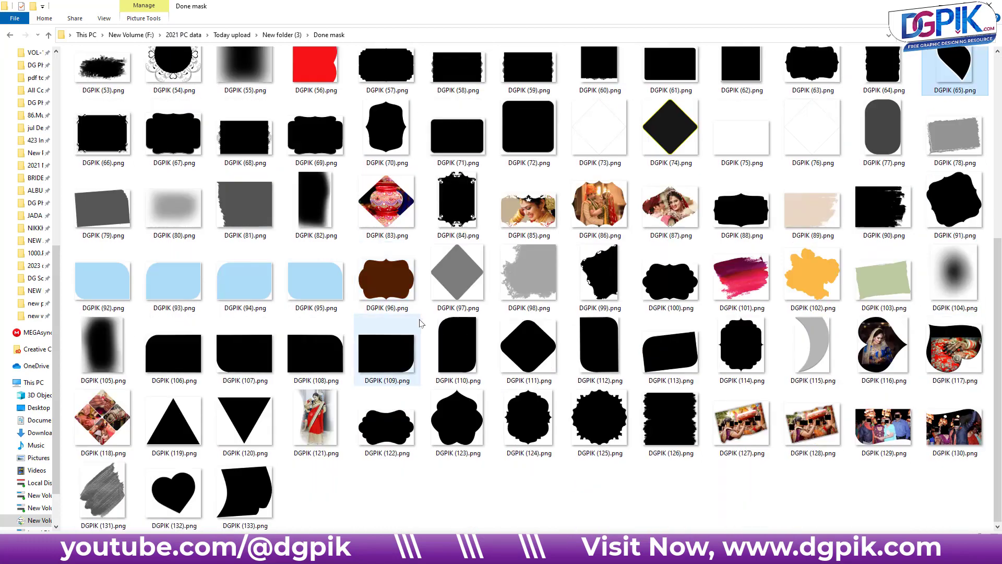
scroll(603, 202, up, 5)
click(945, 4)
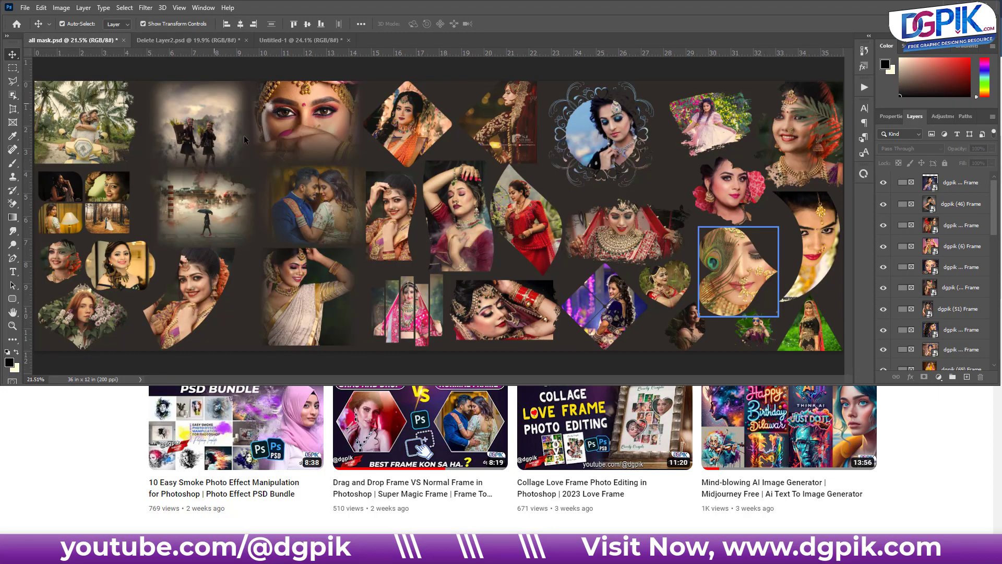
click(73, 39)
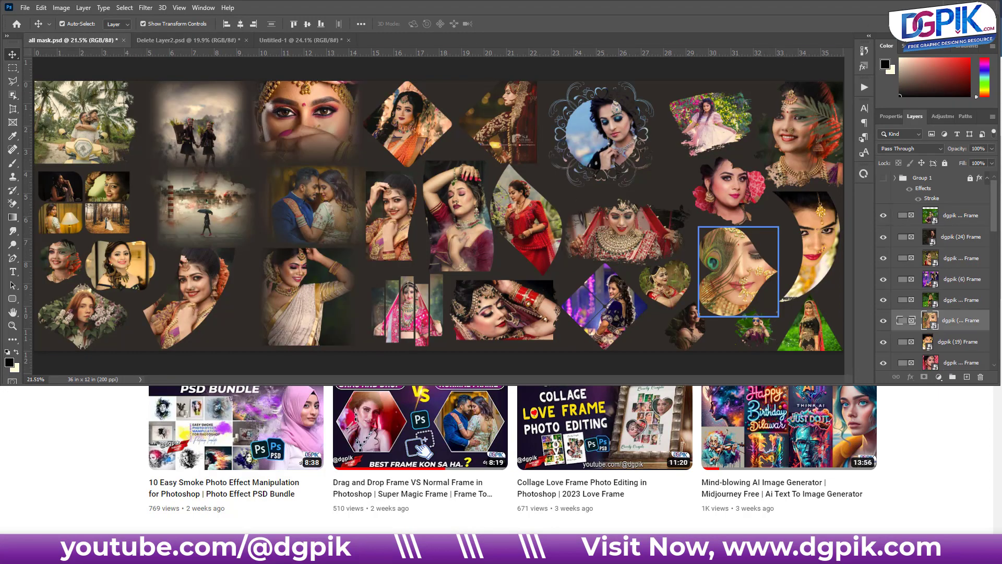
click(951, 3)
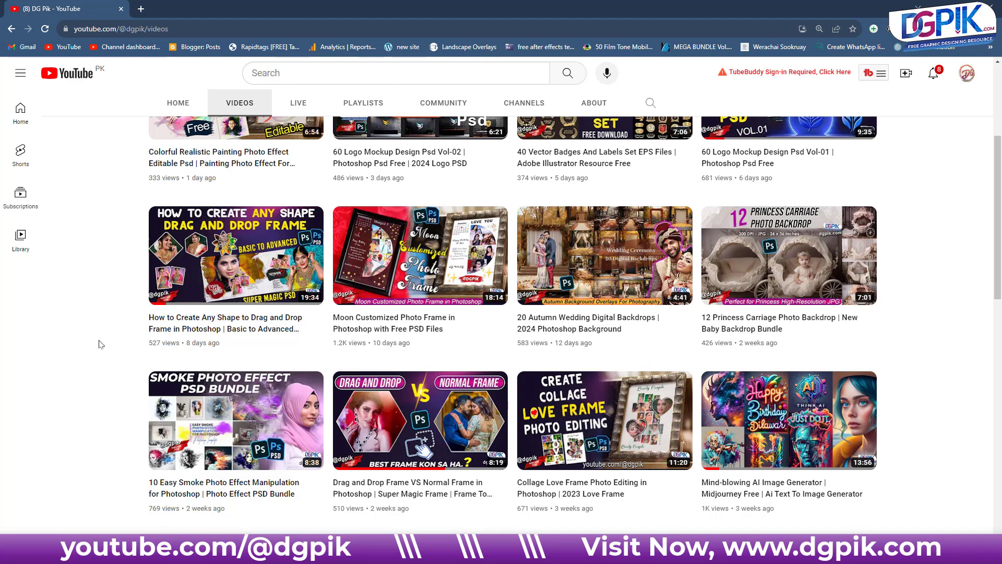
Dismiss the download error and maximize File Explorer on the HD bridal photos folder
scroll(100, 344, up, 1)
scroll(101, 344, up, 2)
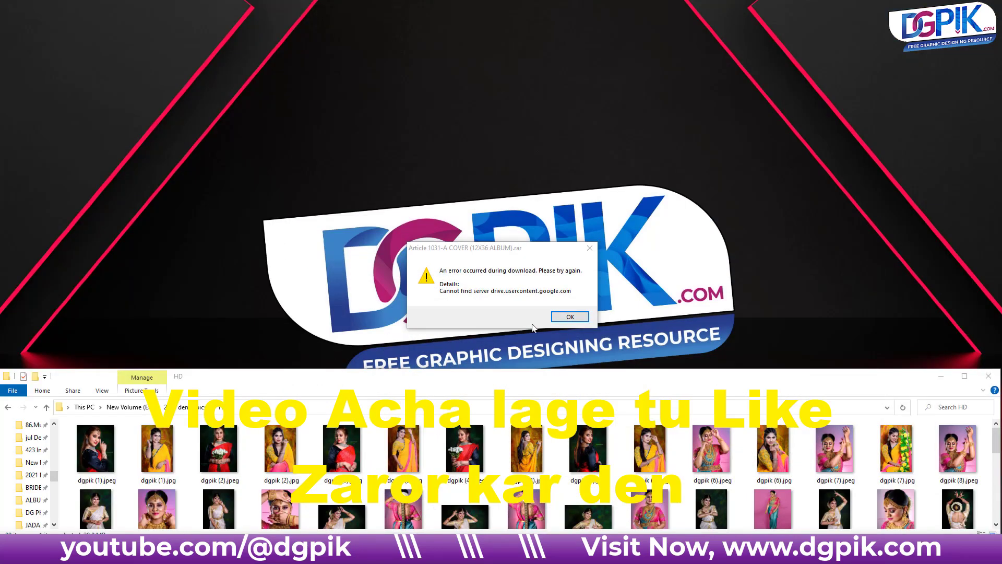
click(555, 320)
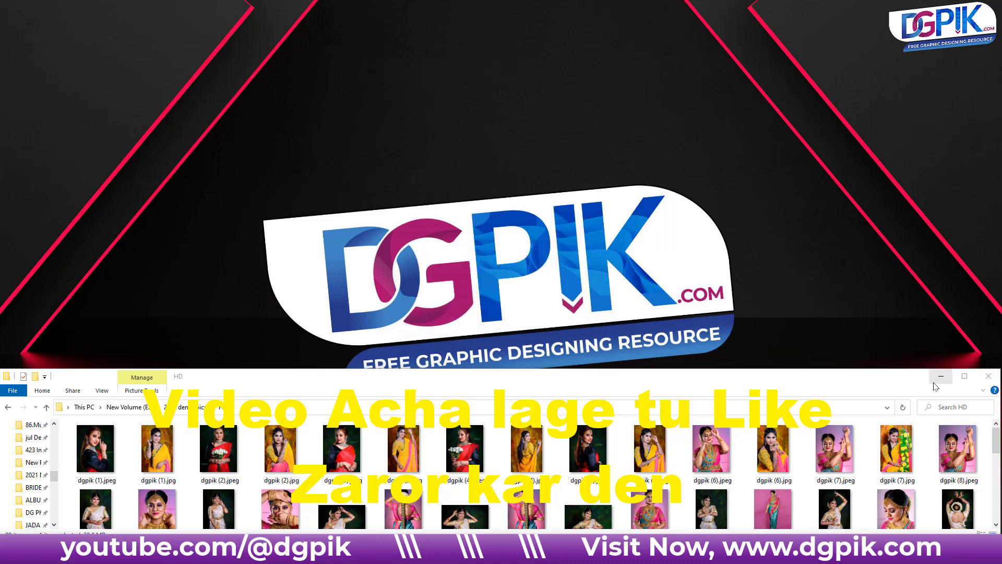
click(965, 376)
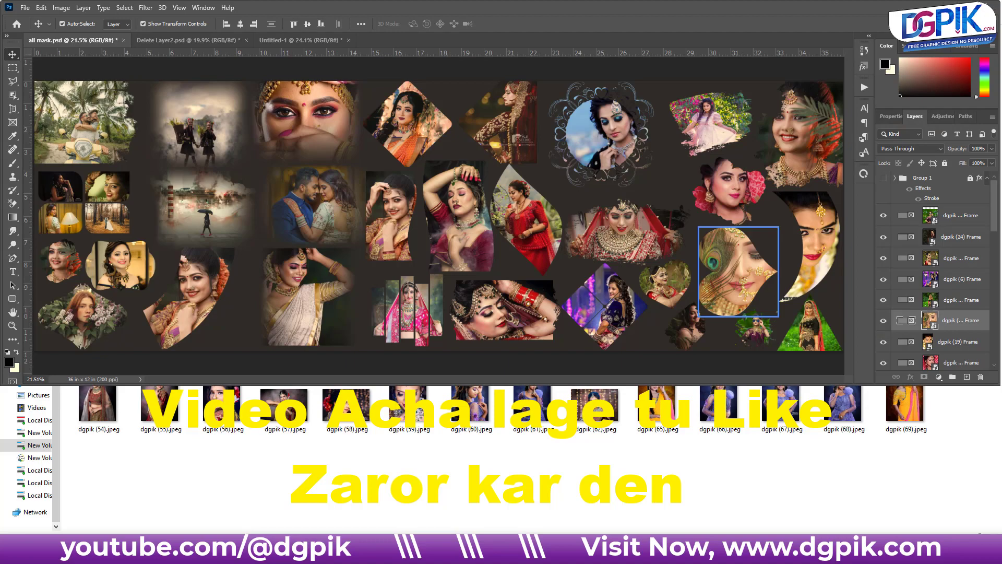
scroll(403, 224, up, 2)
Switch the HD folder to large-icon thumbnails and scroll through the bridal photos
scroll(405, 124, up, 1)
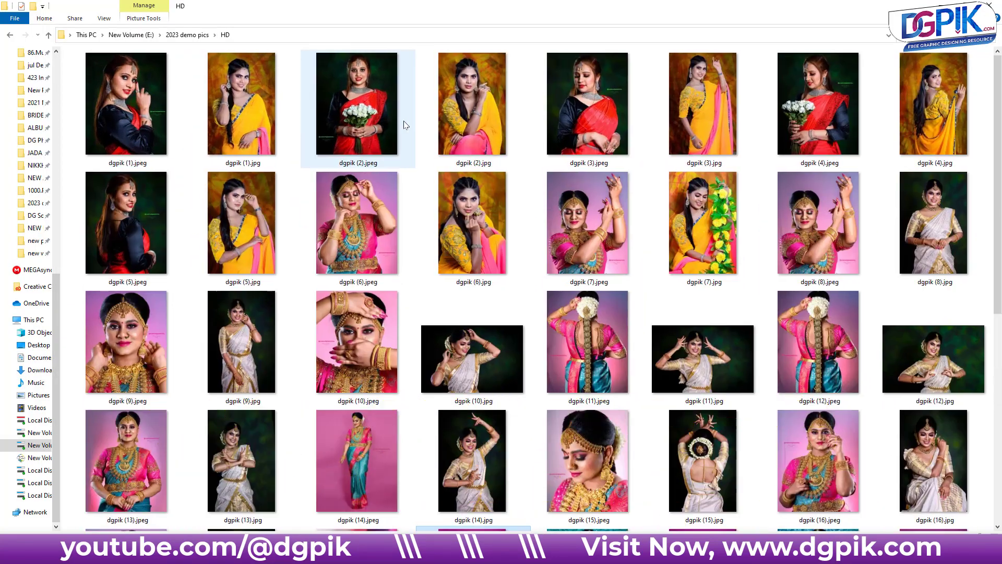
scroll(405, 126, up, 1)
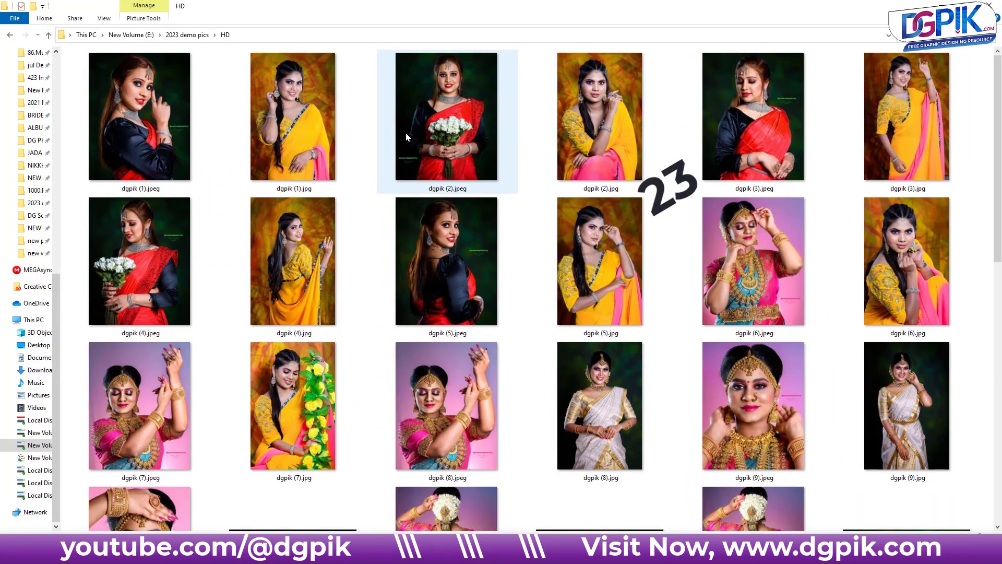
scroll(581, 209, down, 10)
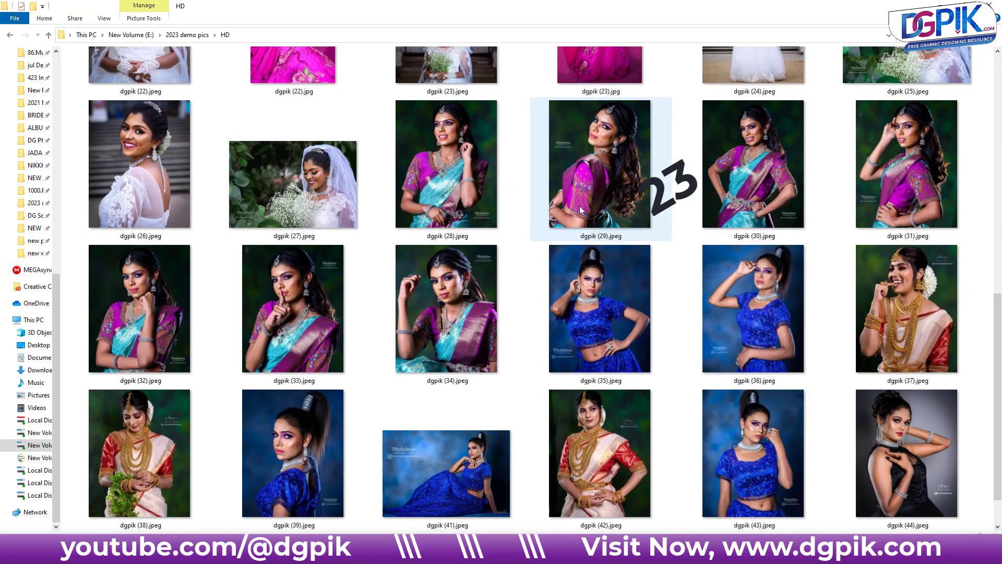
scroll(581, 209, up, 10)
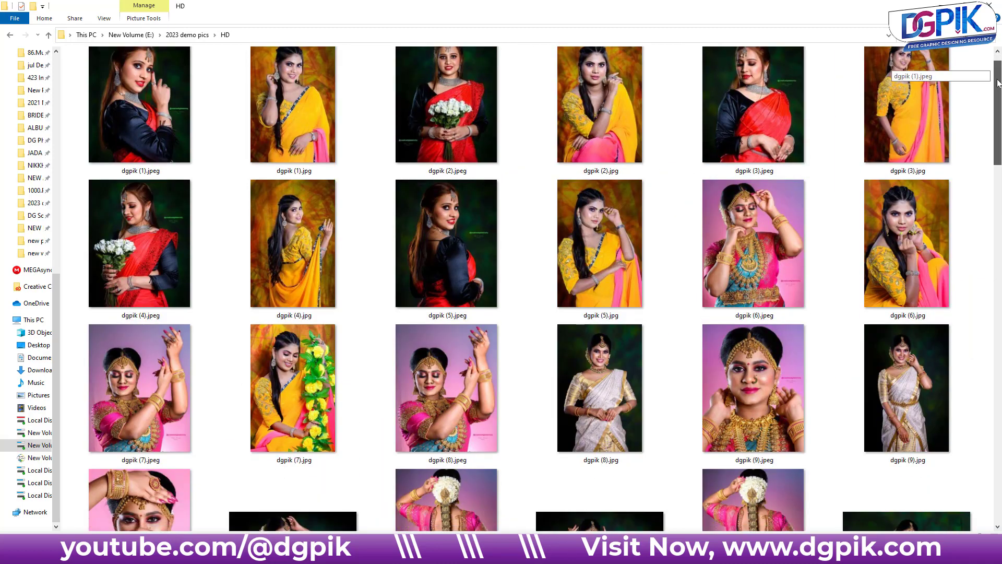
drag(997, 74, 998, 376)
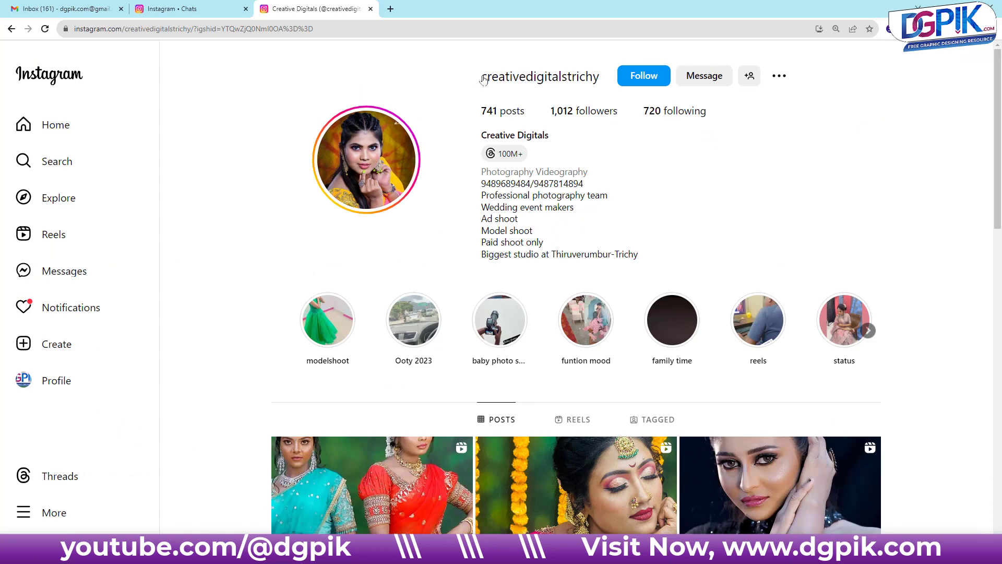
Highlight the studio's Instagram username, then scroll down through the posts grid
drag(480, 77, 589, 77)
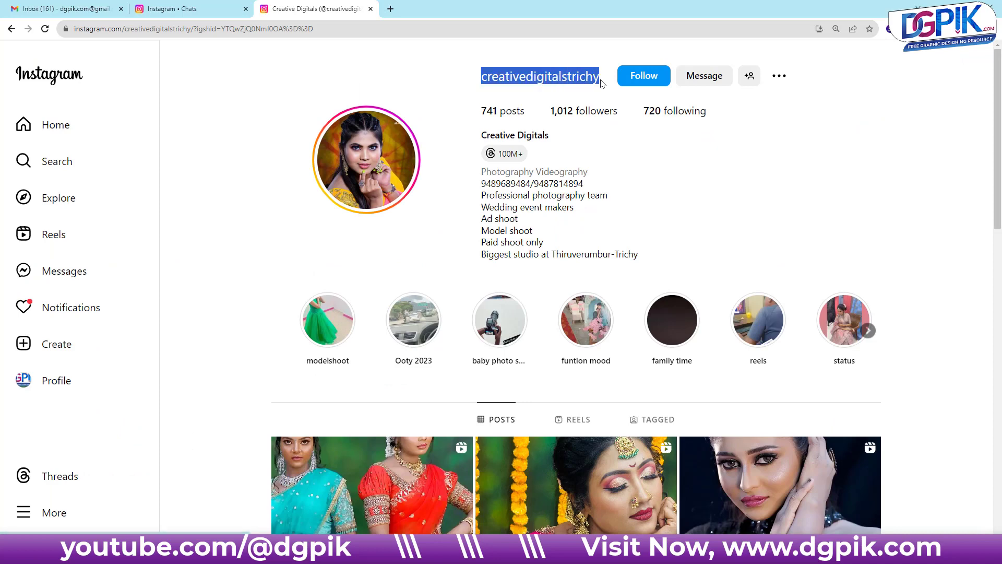
click(607, 78)
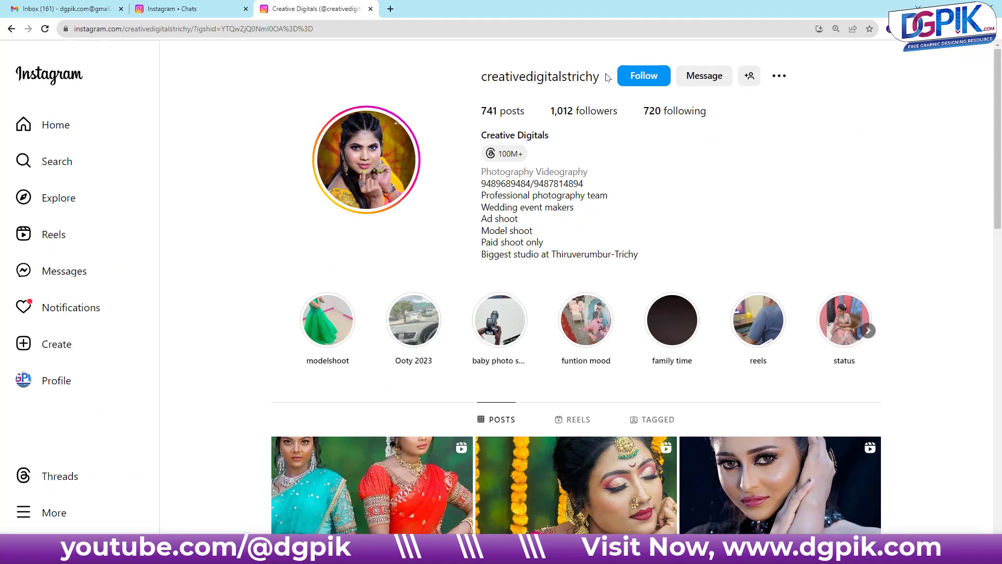
scroll(544, 218, down, 7)
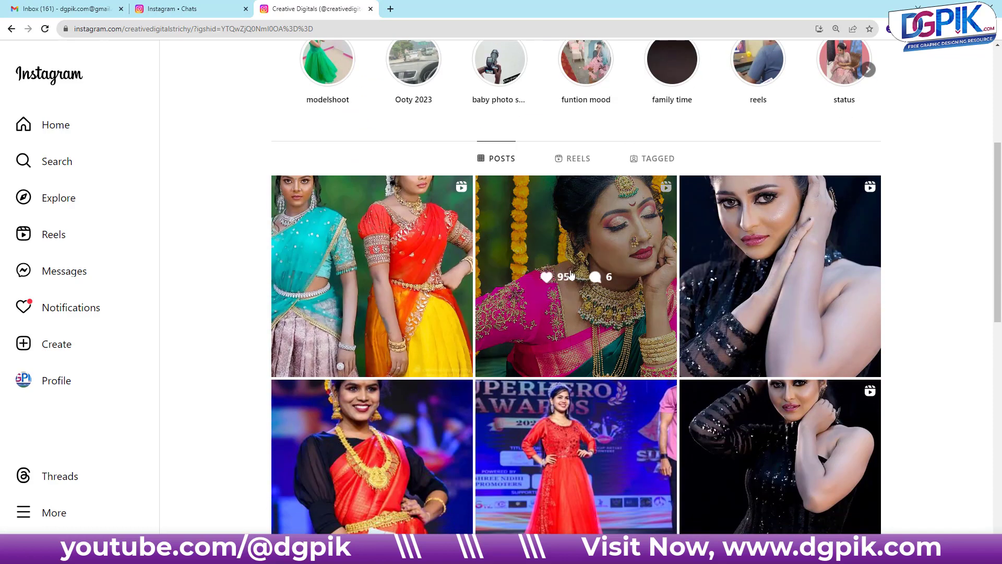
scroll(927, 261, down, 5)
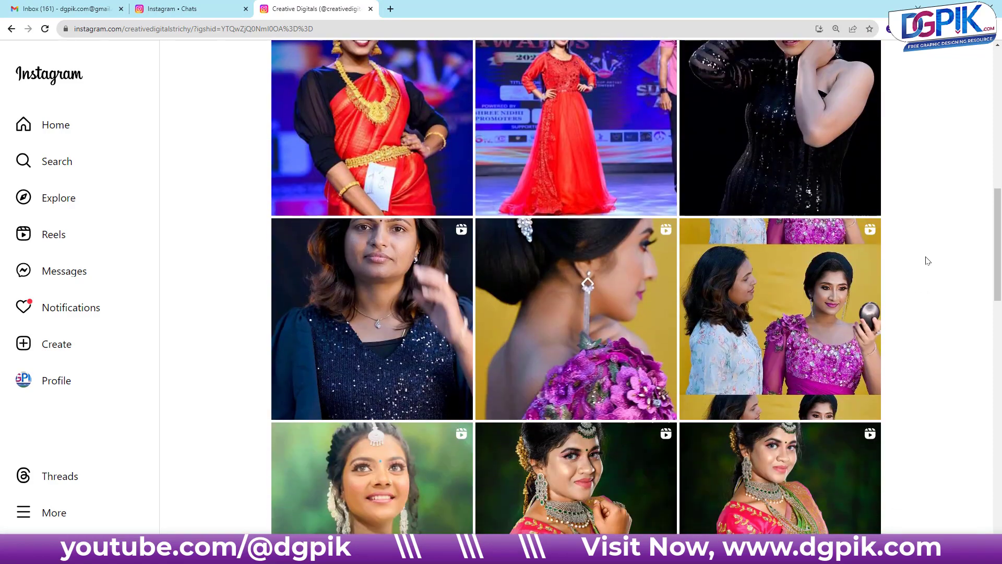
scroll(927, 260, down, 5)
scroll(928, 260, down, 1)
scroll(927, 261, down, 2)
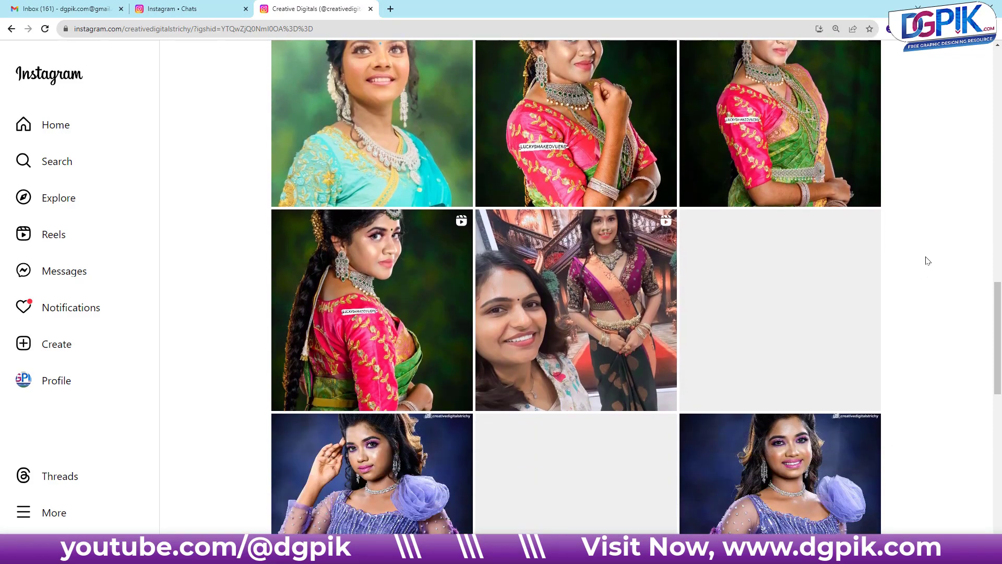
scroll(928, 261, down, 1)
scroll(927, 261, down, 3)
scroll(928, 260, down, 4)
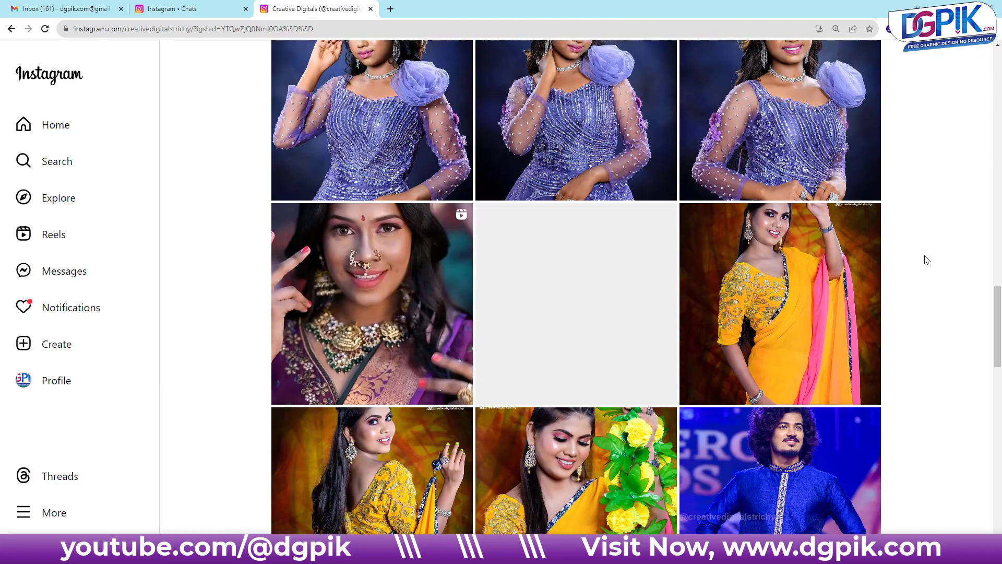
scroll(927, 260, down, 3)
scroll(927, 260, down, 1)
scroll(925, 254, down, 5)
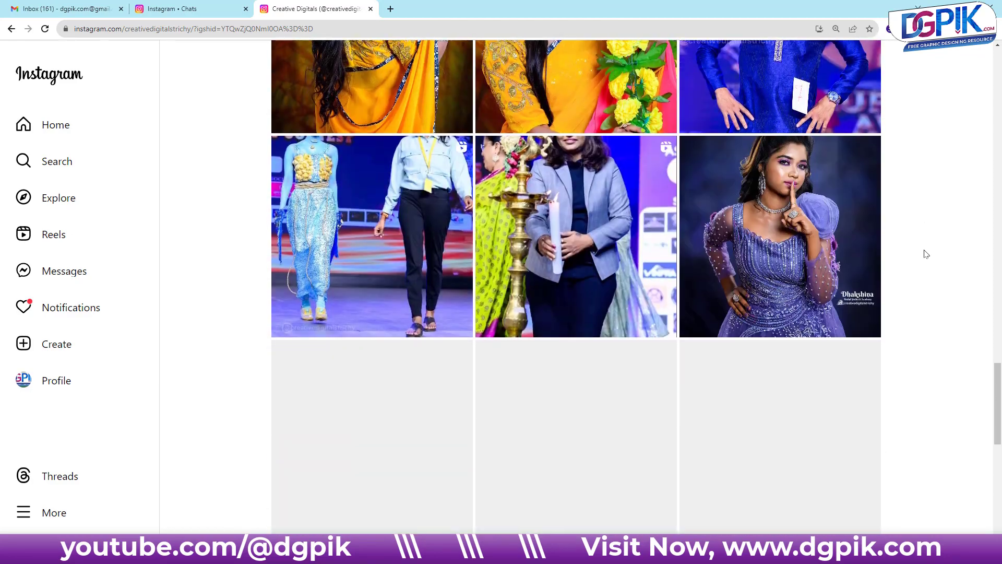
scroll(925, 254, down, 4)
Scroll back to the top of the profile and highlight part of the contact number in the bio
scroll(926, 254, up, 1)
scroll(925, 253, up, 6)
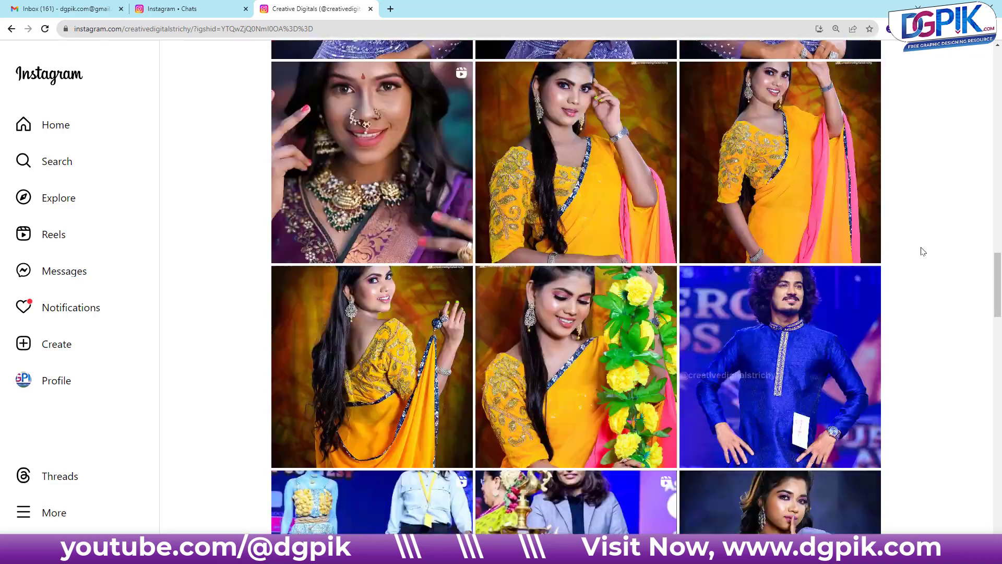
scroll(923, 252, up, 7)
scroll(924, 252, up, 6)
scroll(924, 251, up, 3)
scroll(924, 251, up, 3)
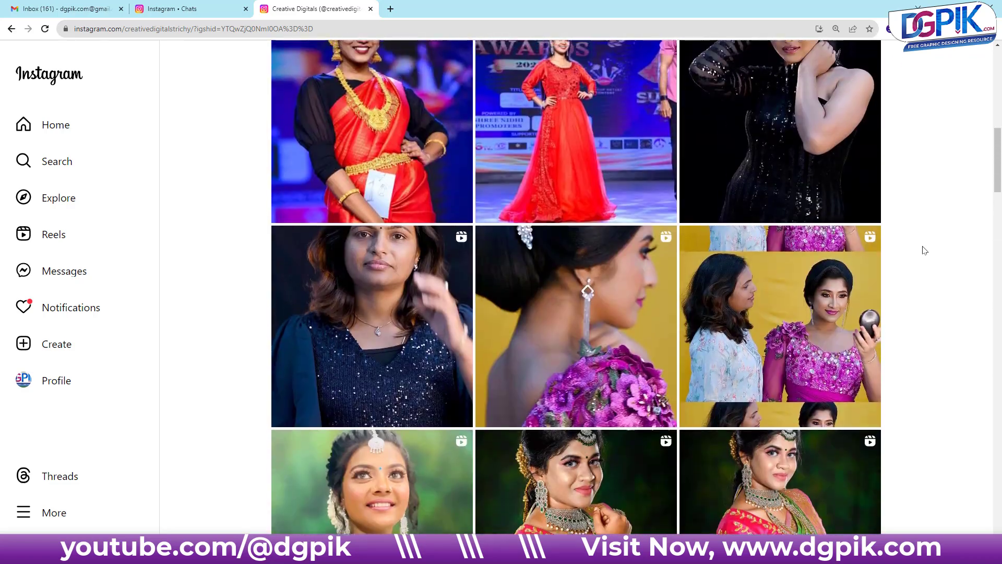
scroll(924, 249, up, 5)
scroll(924, 248, up, 5)
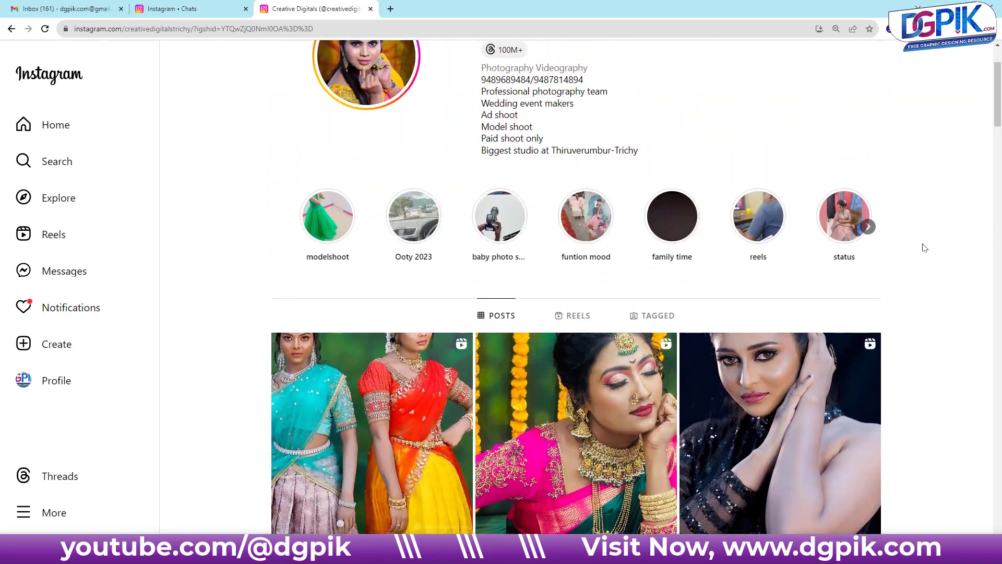
scroll(856, 242, up, 2)
drag(486, 183, 521, 183)
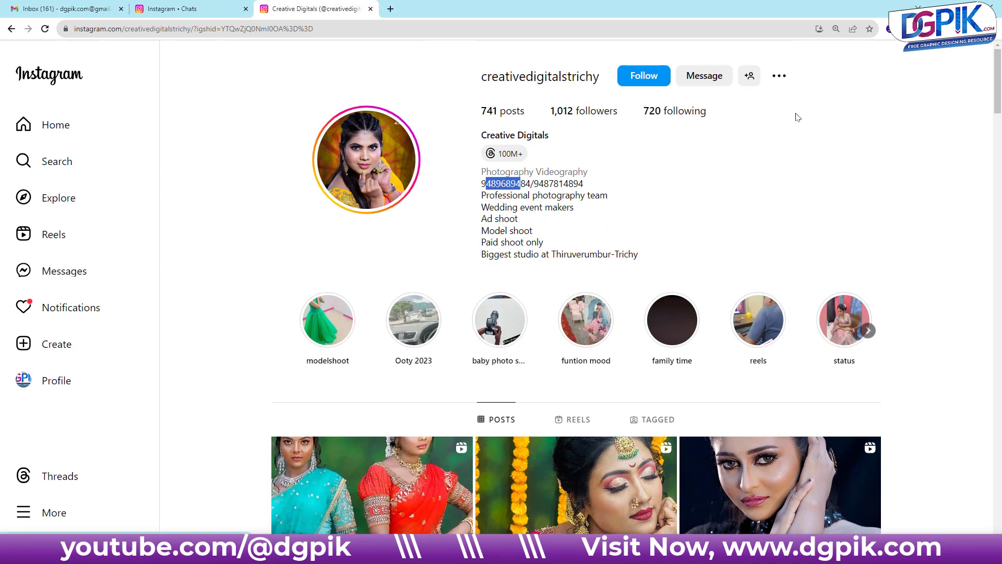
click(827, 136)
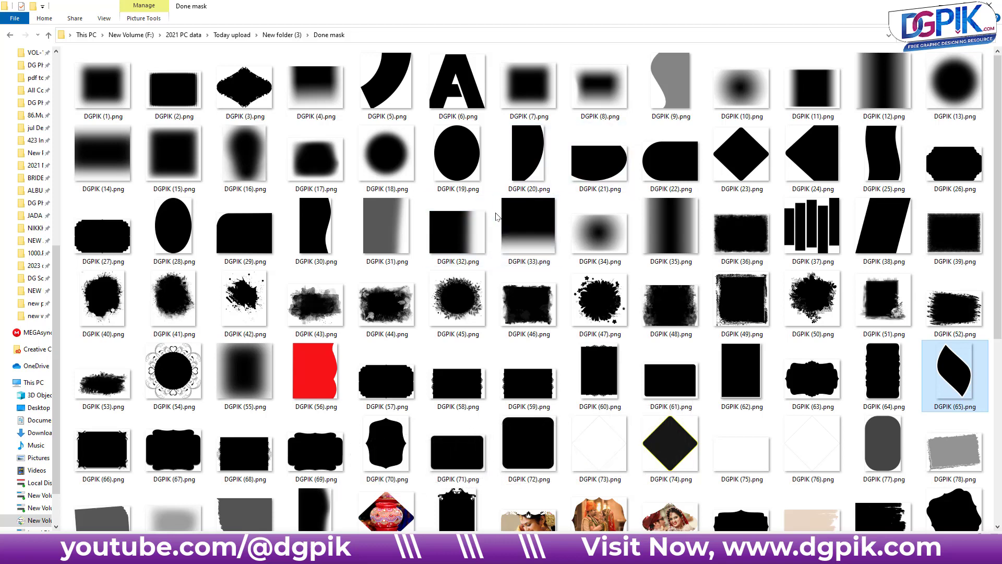
scroll(498, 248, down, 5)
scroll(494, 412, down, 2)
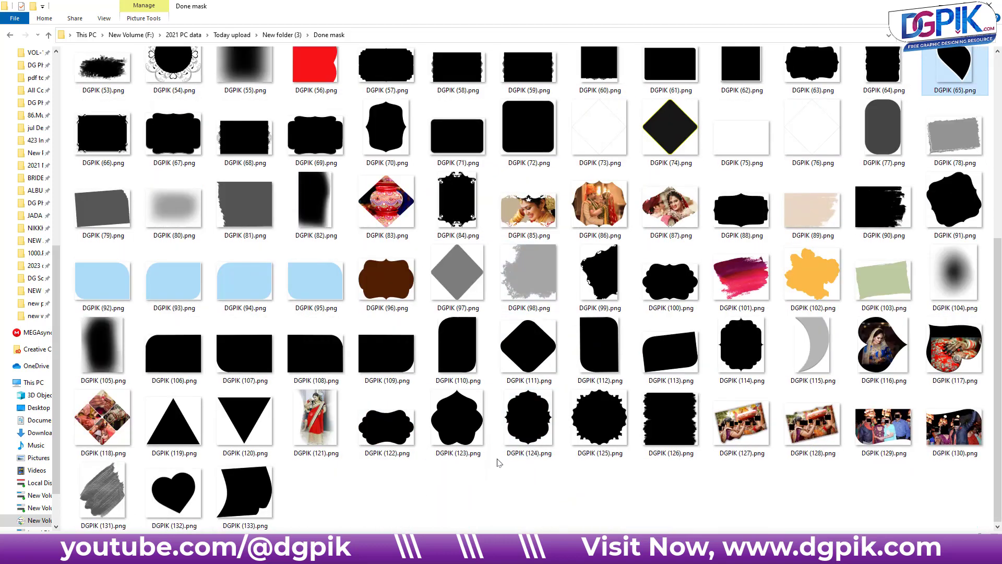